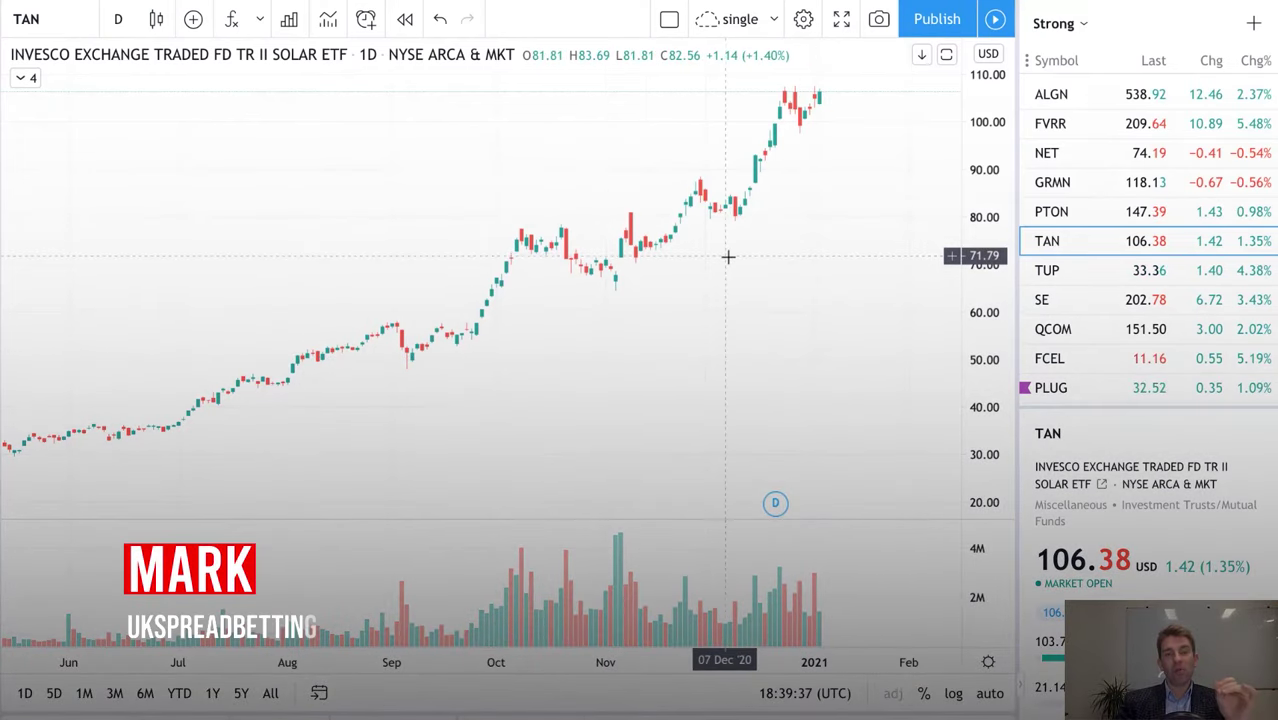
Step: Hide the watchlist and sketch a freehand zigzag rally extending up into a breakout
scroll(728, 257, "up", 1)
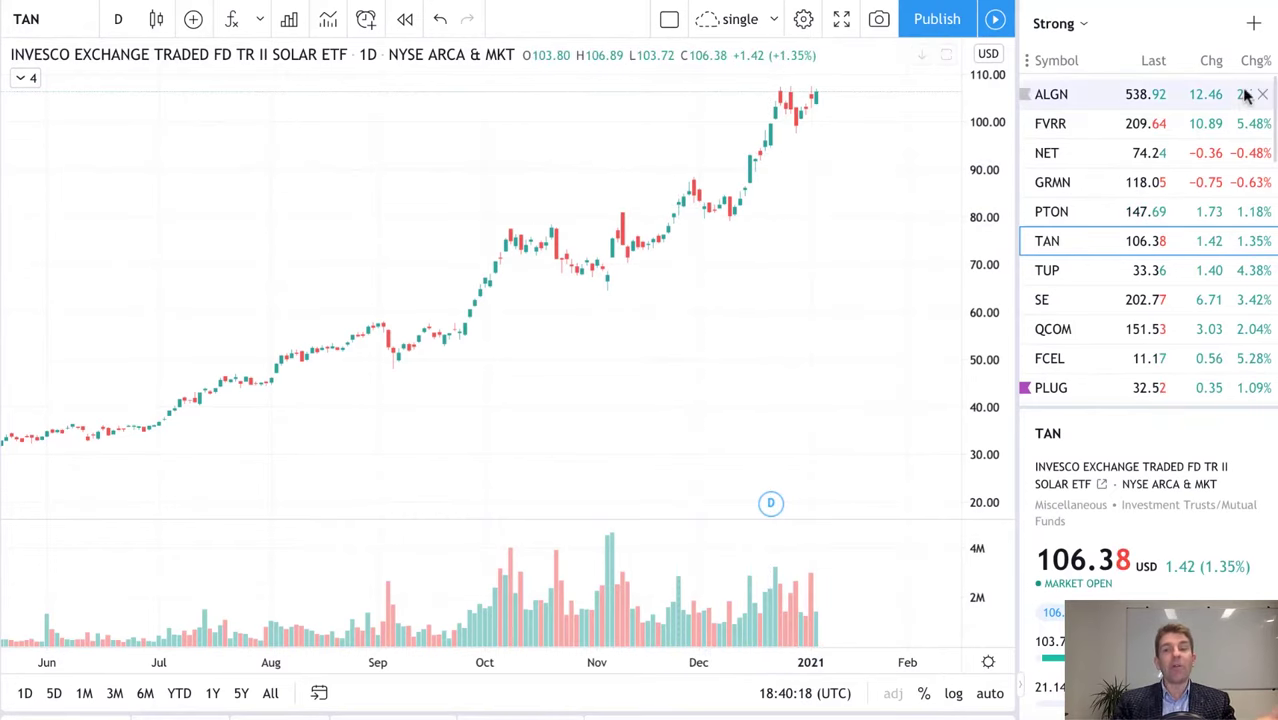
key("shift+f")
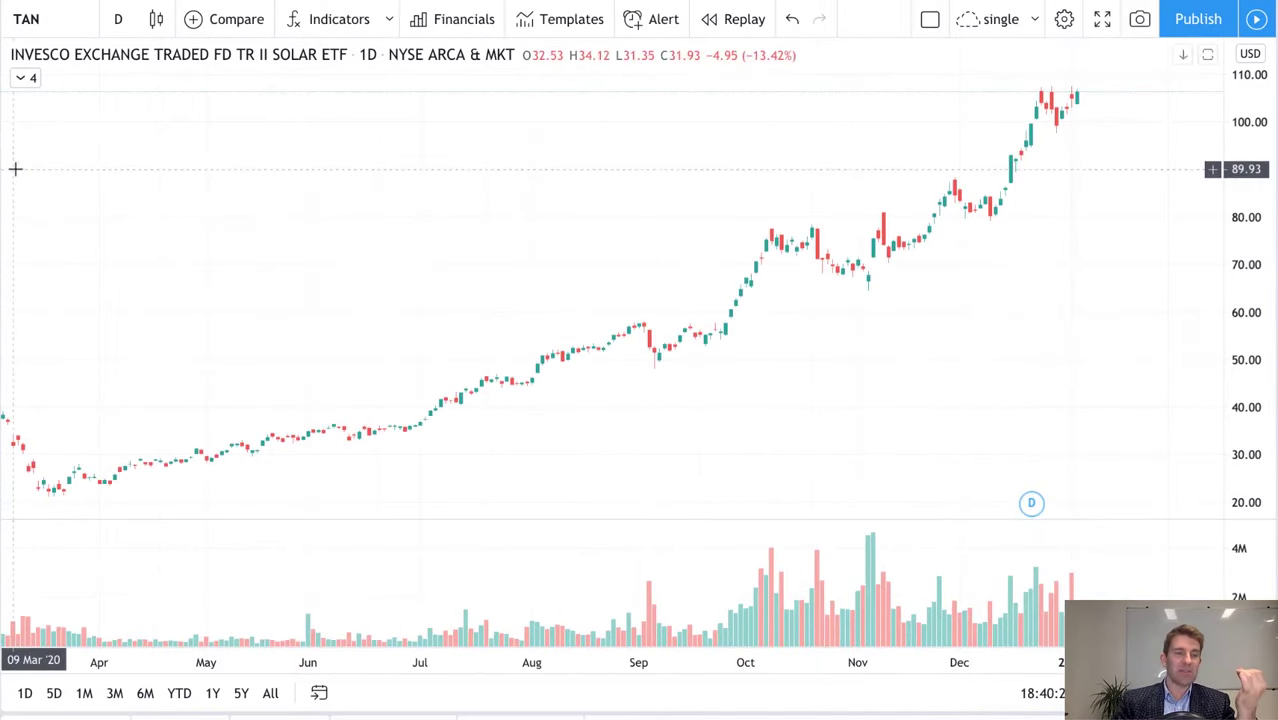
mouse_move(193, 432)
left_mouse_down()
mouse_move(248, 374)
mouse_move(404, 126)
mouse_move(399, 206)
mouse_move(428, 148)
mouse_move(448, 163)
mouse_move(477, 135)
mouse_move(494, 200)
mouse_move(521, 131)
left_mouse_up()
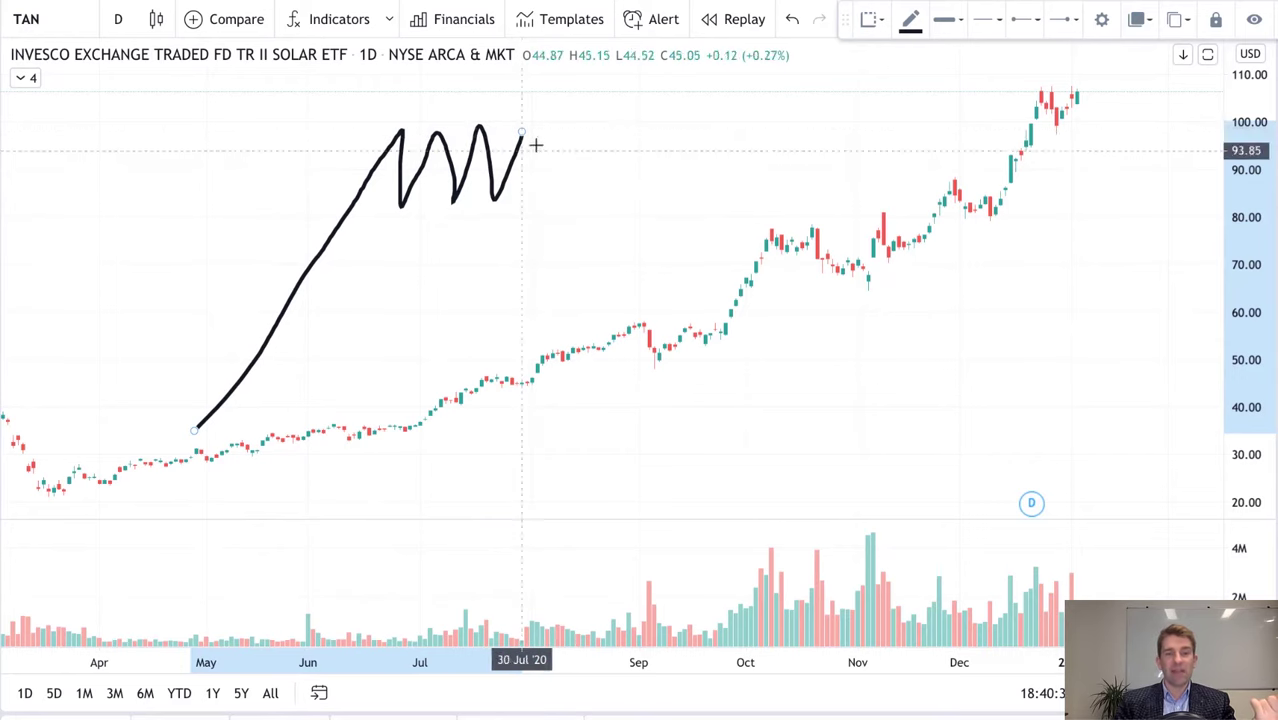
left_click_drag(523, 130, 585, 60)
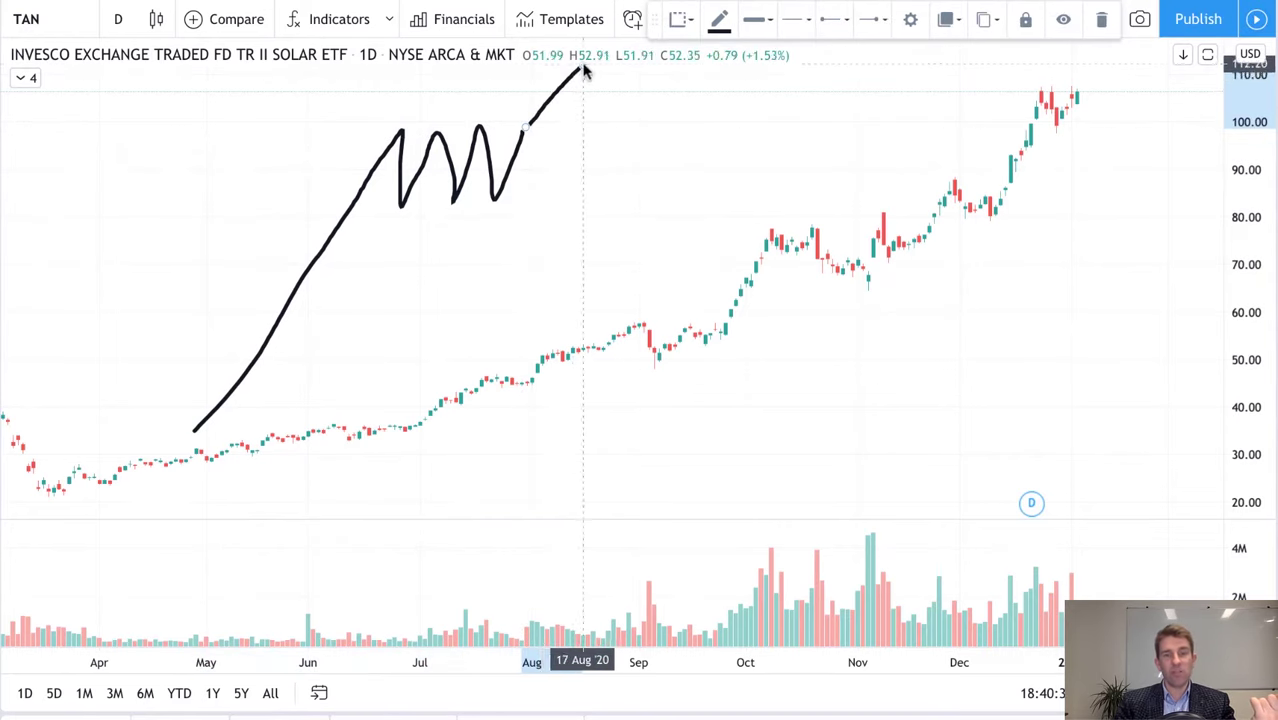
Step: Draw lines across the zigzag tops and lows, then clear all sketches from the TAN chart
left_click_drag(360, 126, 587, 140)
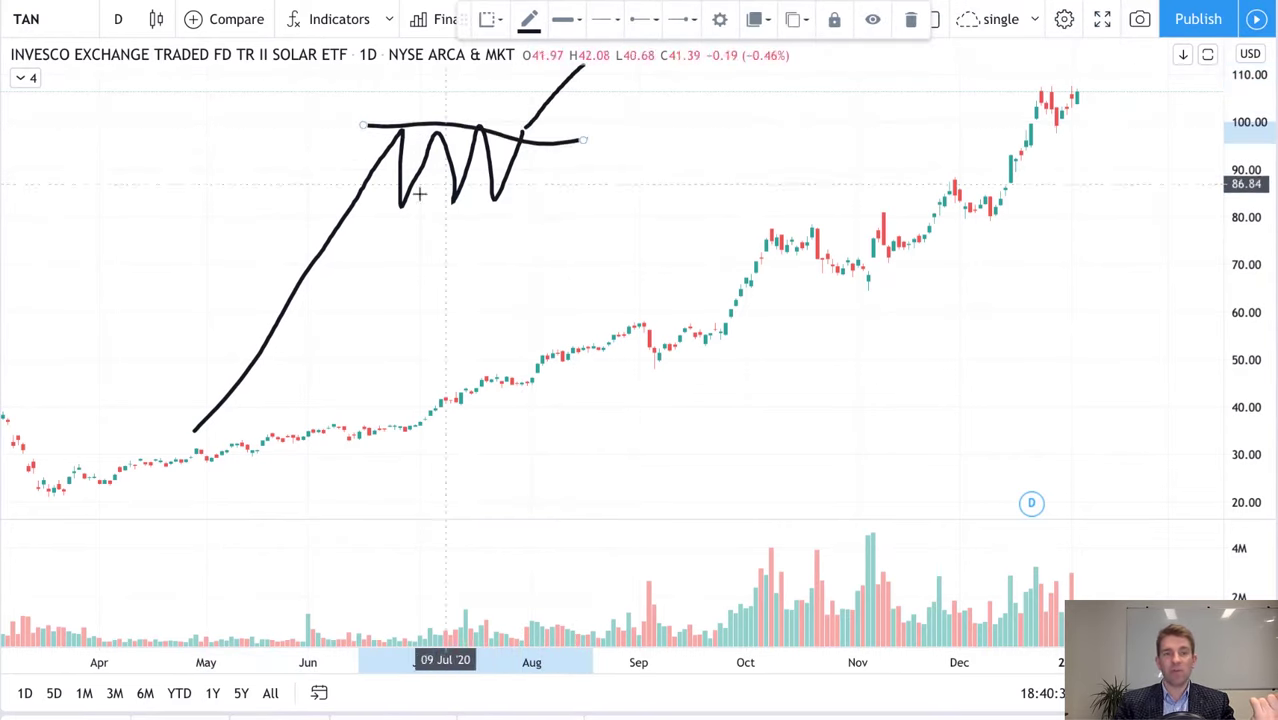
left_click_drag(366, 210, 598, 180)
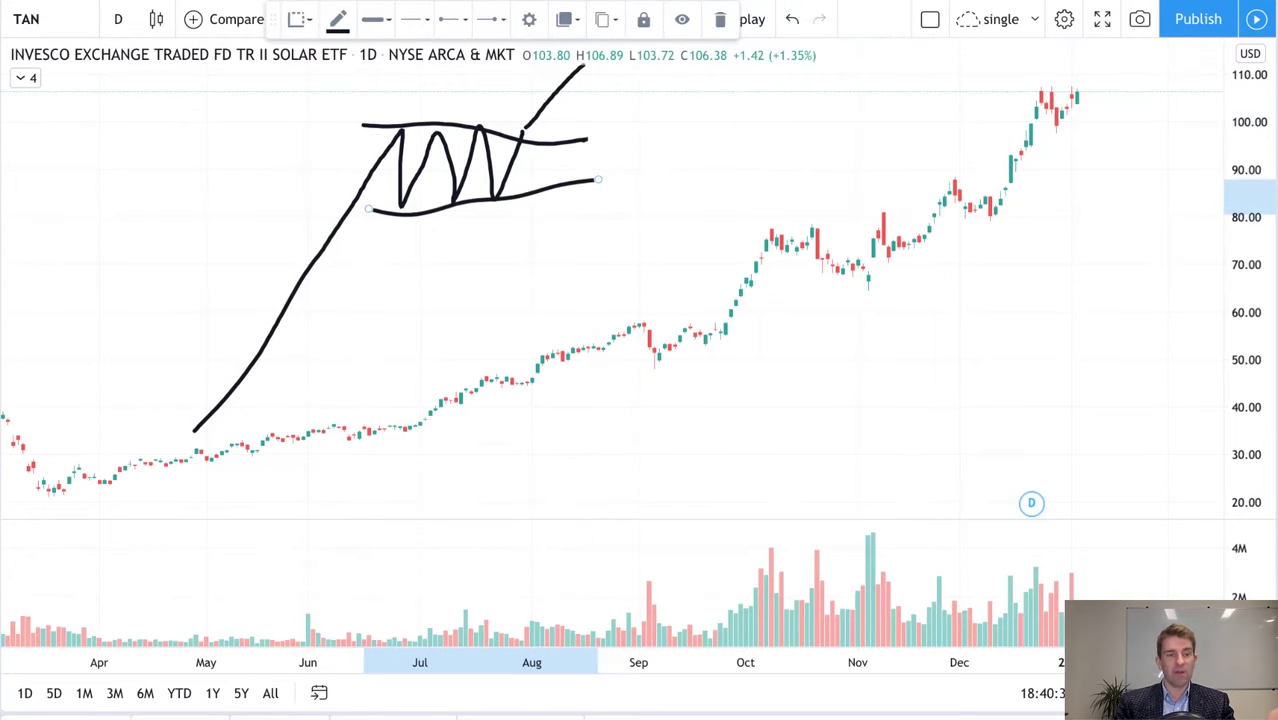
key("Delete")
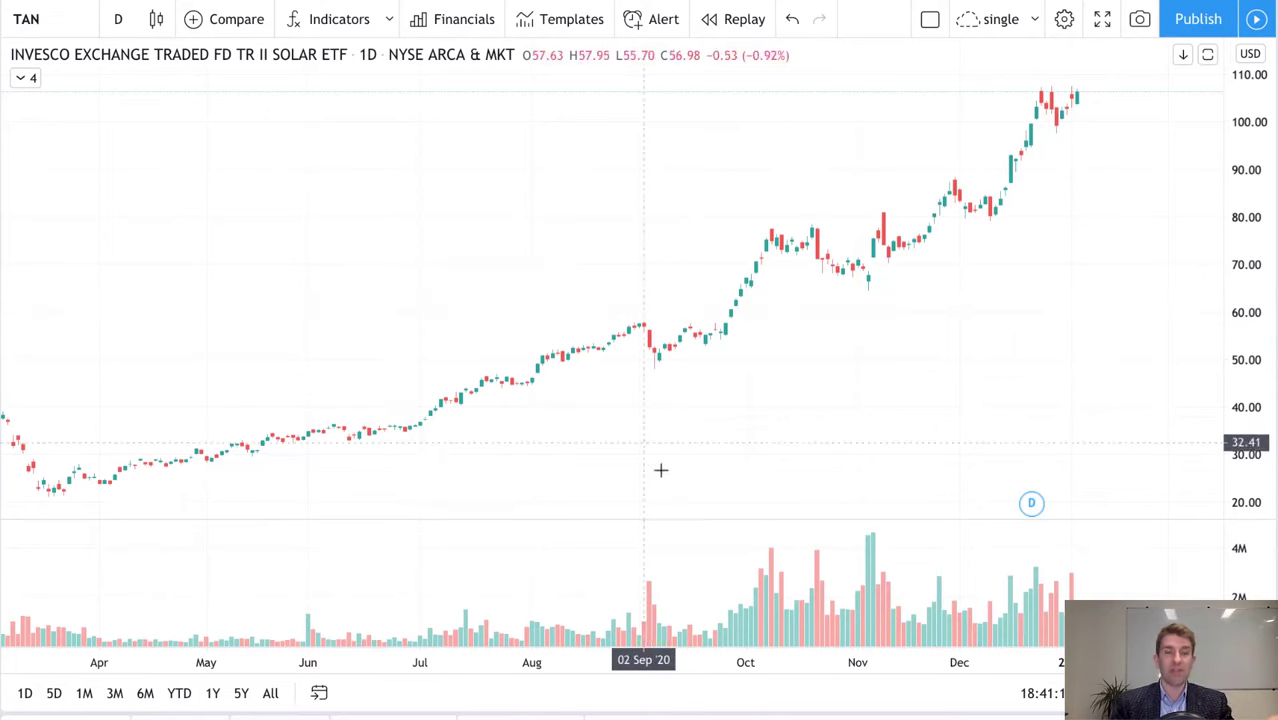
scroll(659, 468, "up", 3)
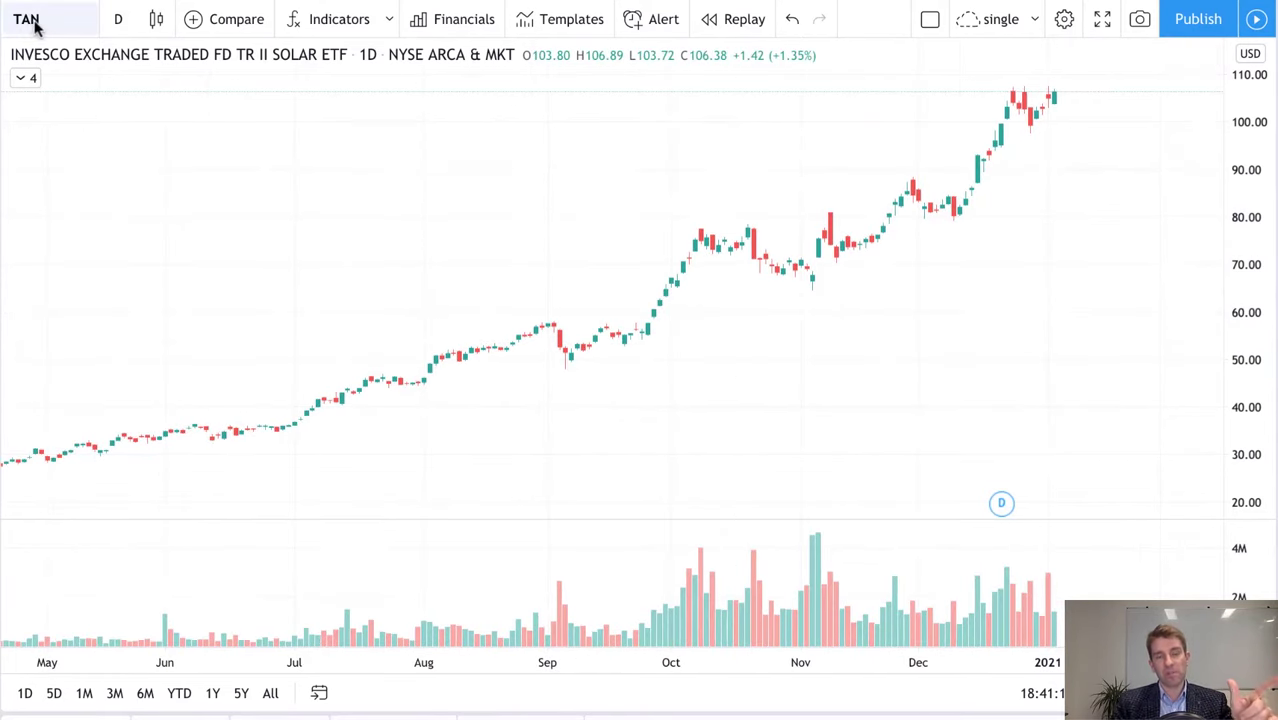
scroll(379, 202, "down", 1)
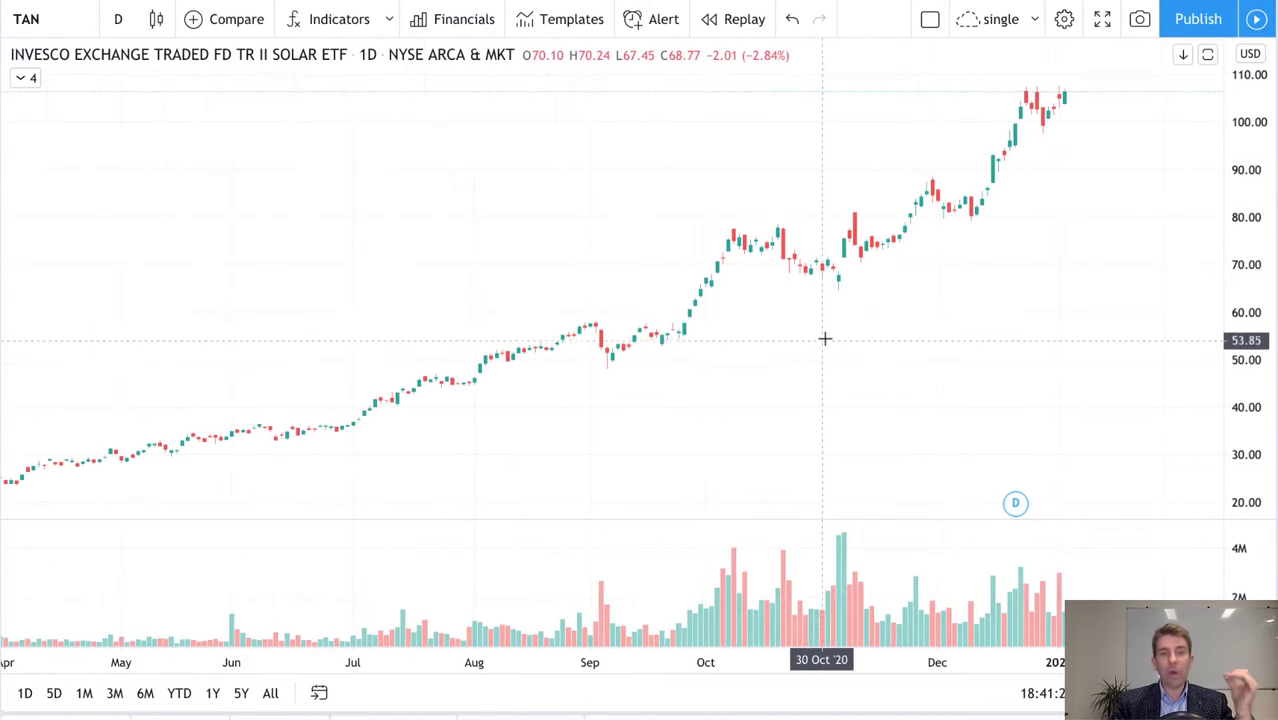
scroll(824, 339, "up", 2)
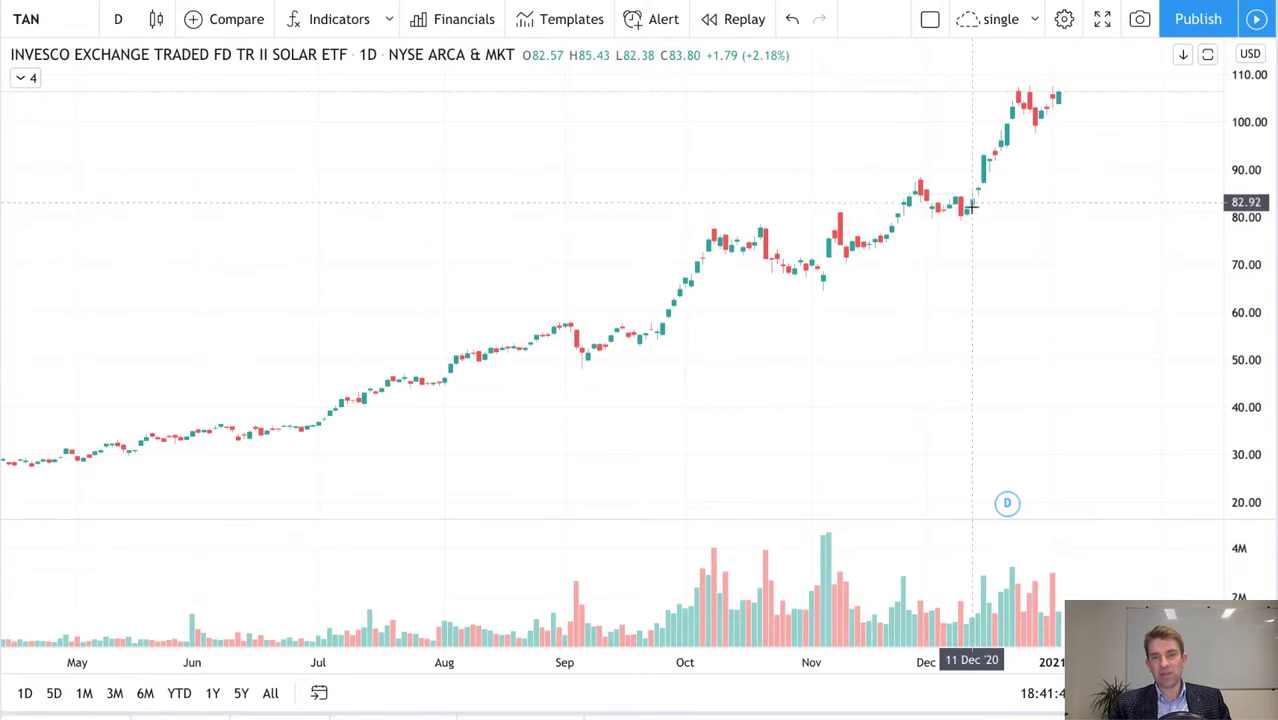
Step: Draw a trend line from the late-November high to the mid-December low, then sketch a falling-swing rally
left_click(30, 98)
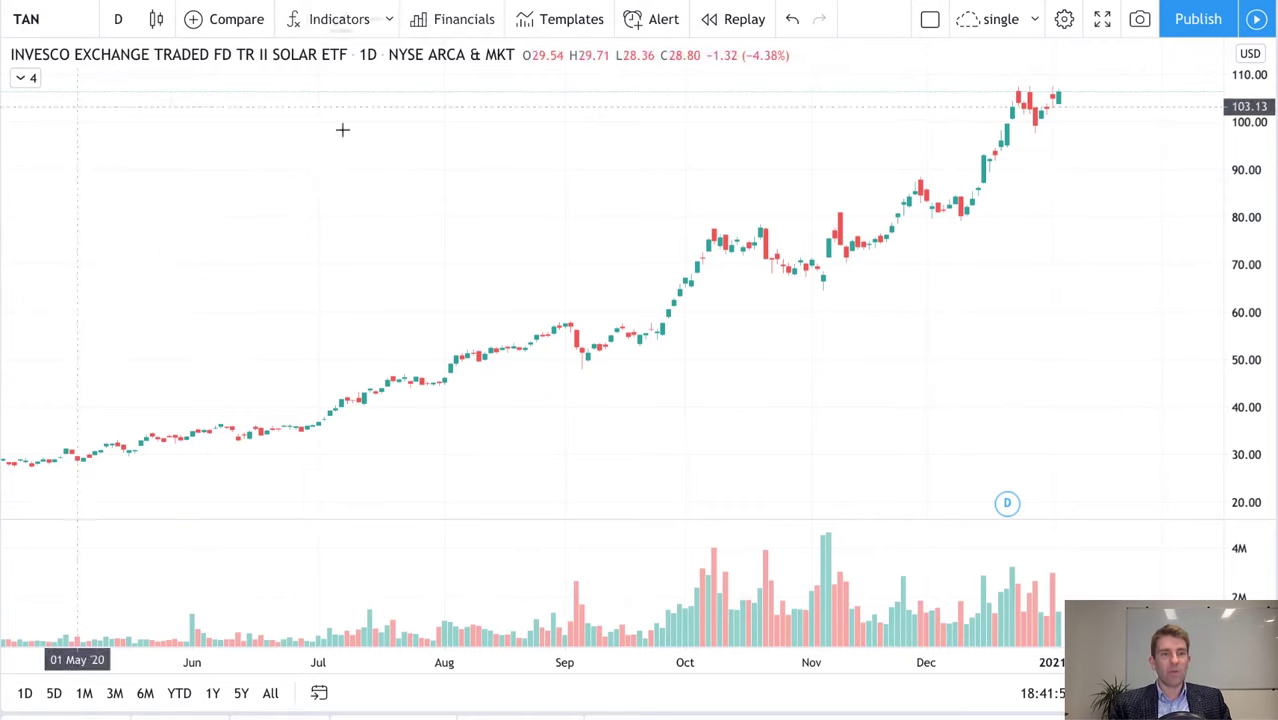
left_click(903, 173)
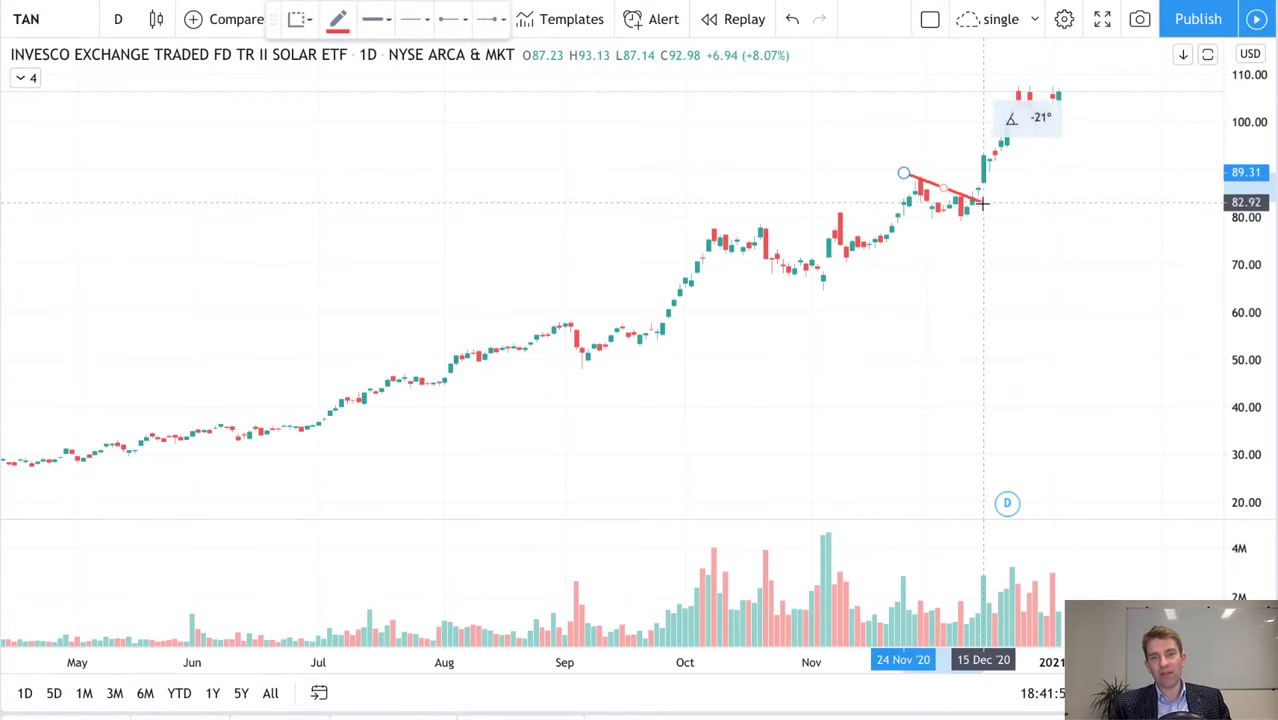
left_click(989, 210)
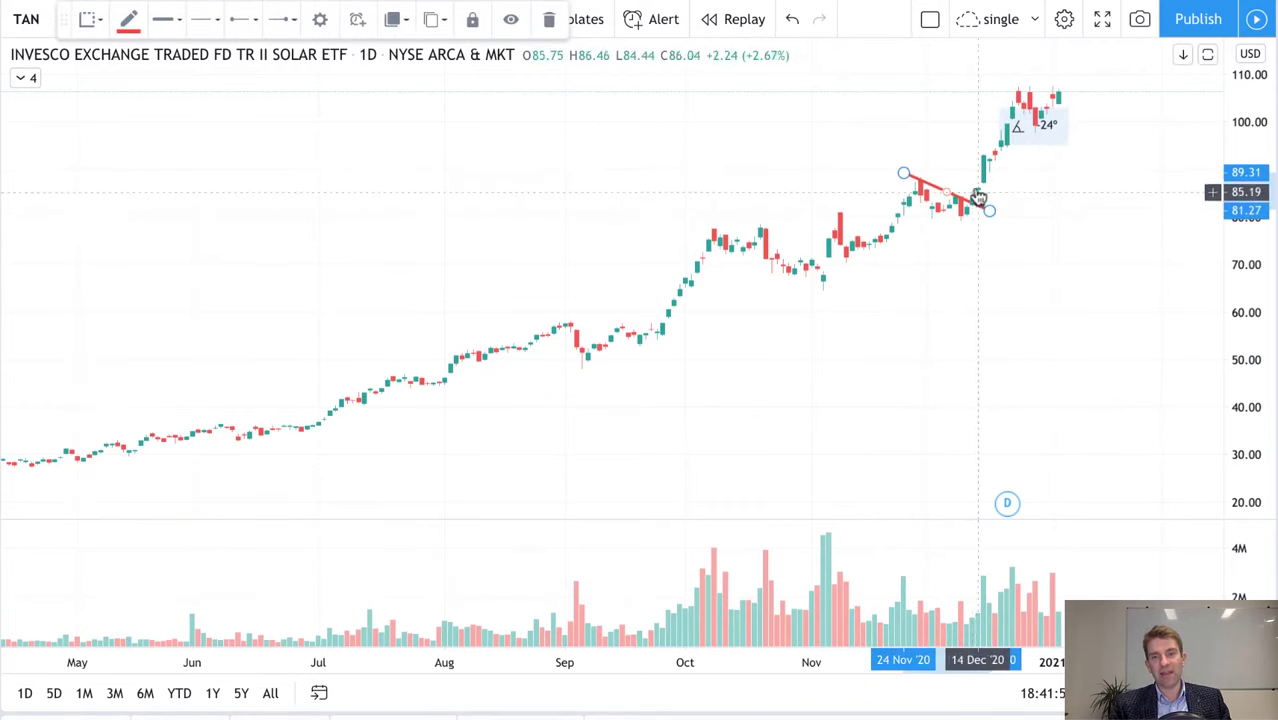
key("Escape")
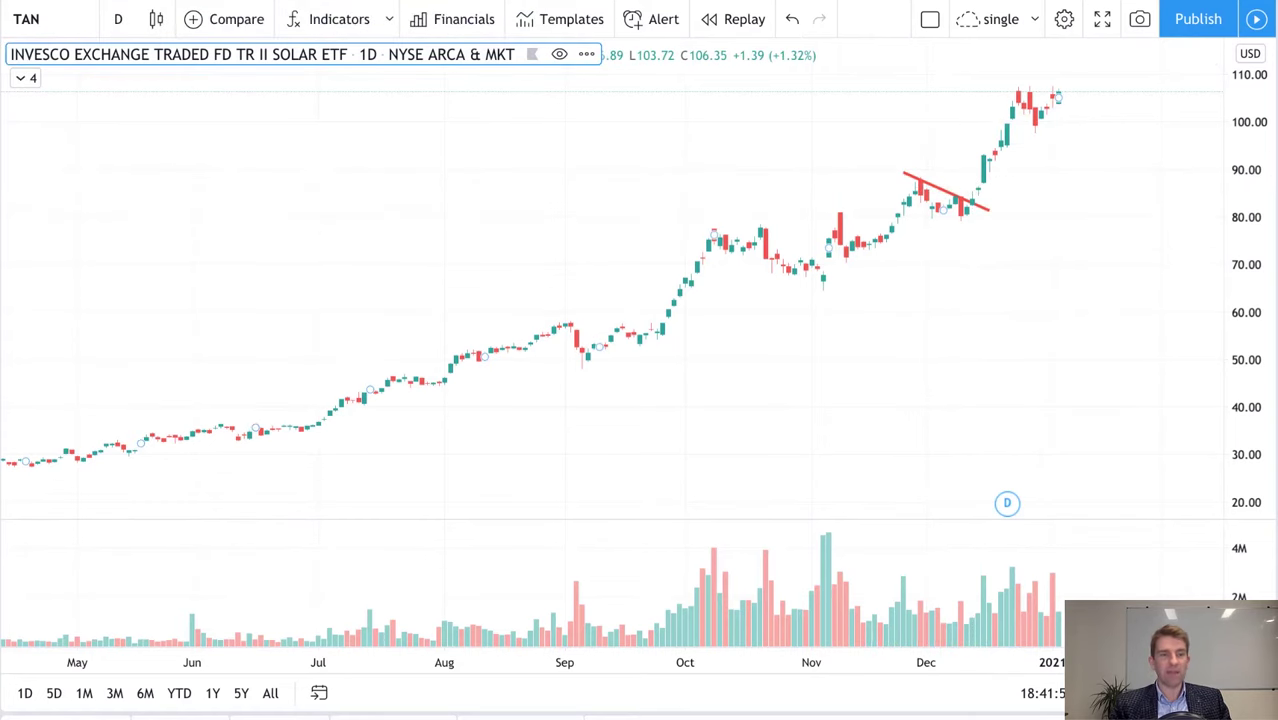
mouse_move(185, 337)
left_mouse_down()
mouse_move(287, 120)
mouse_move(297, 197)
mouse_move(448, 184)
mouse_move(456, 201)
left_mouse_up()
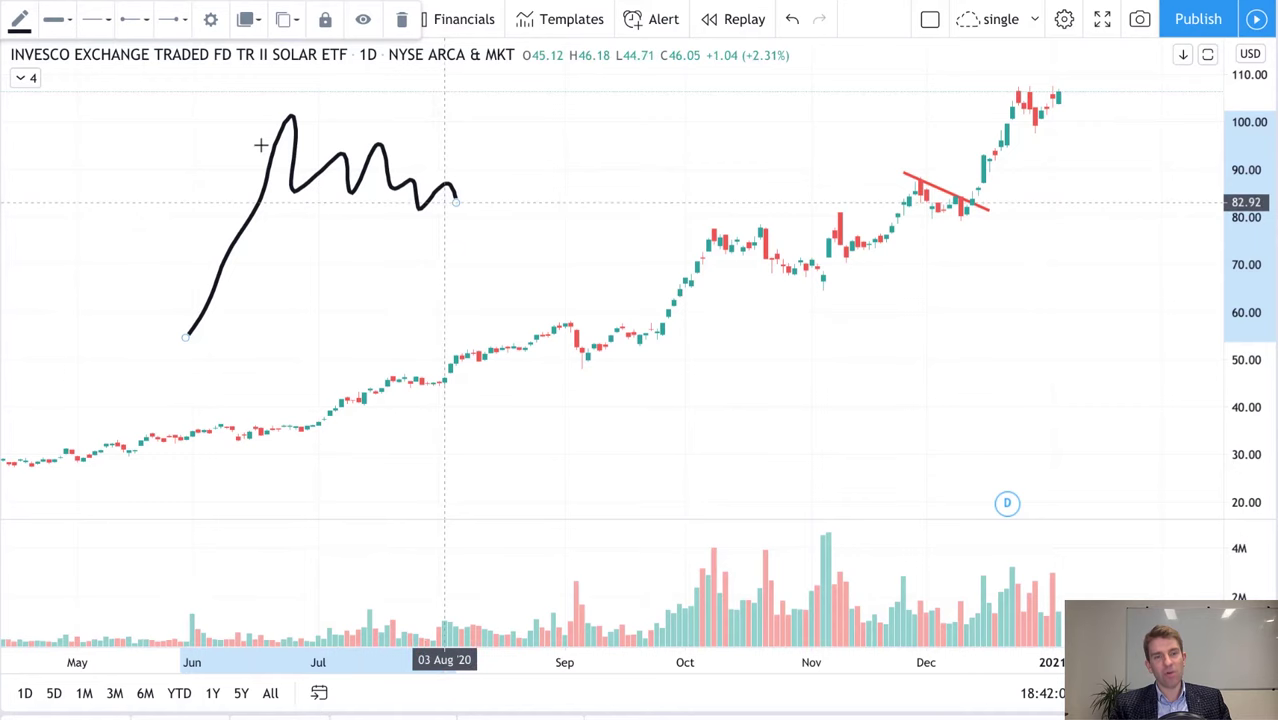
Step: Add a trend line from the sketch's peak past its lower highs, then remove all drawings
left_click(0, 95)
left_click(50, 97)
left_click(272, 101)
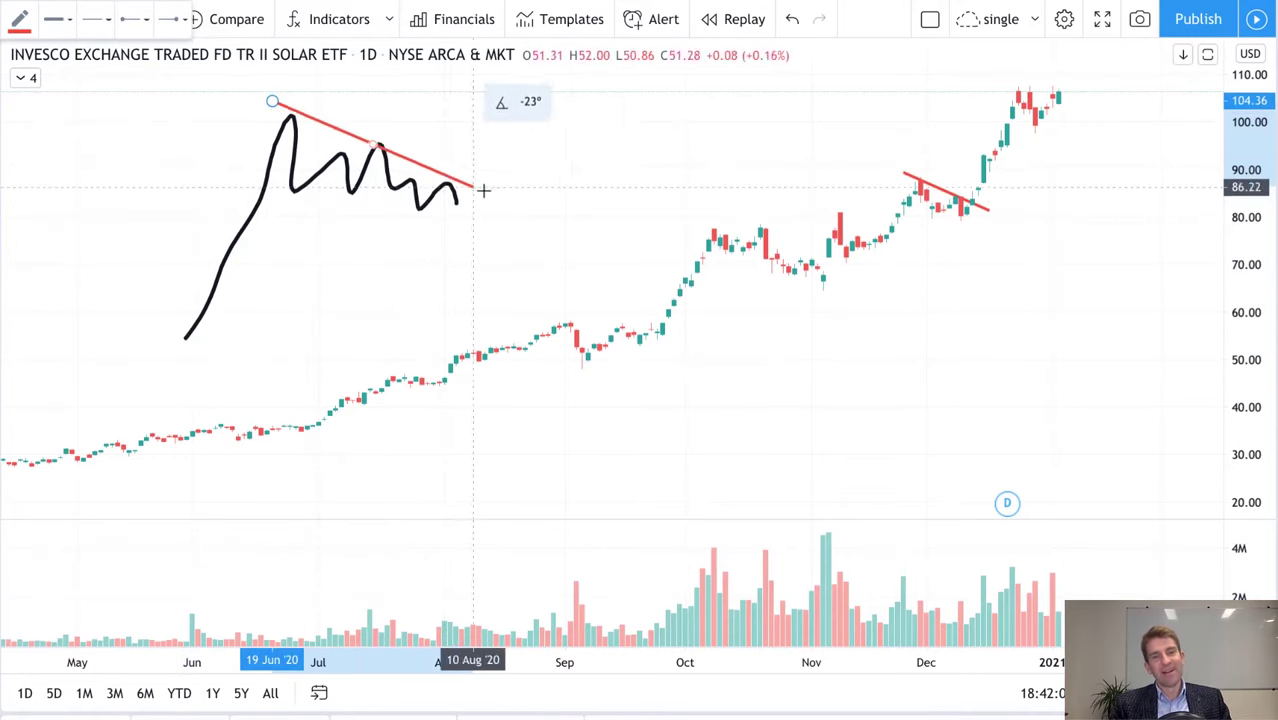
left_click(490, 193)
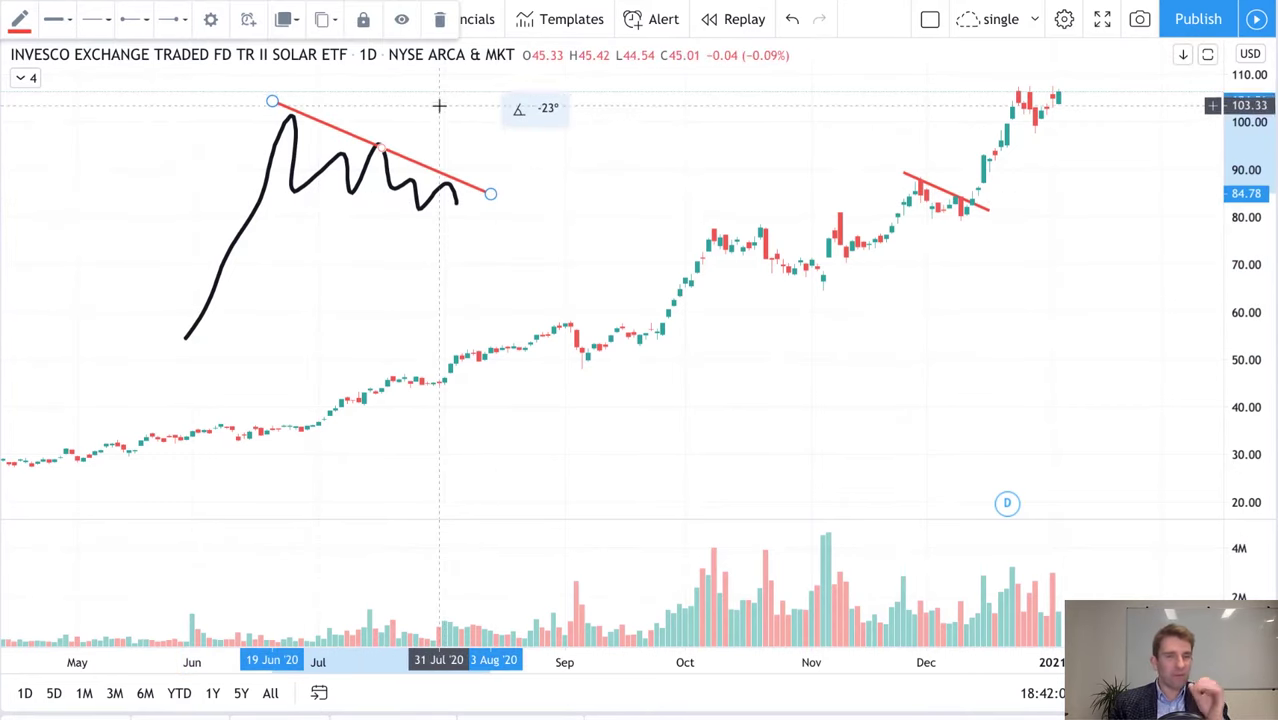
left_click(427, 190)
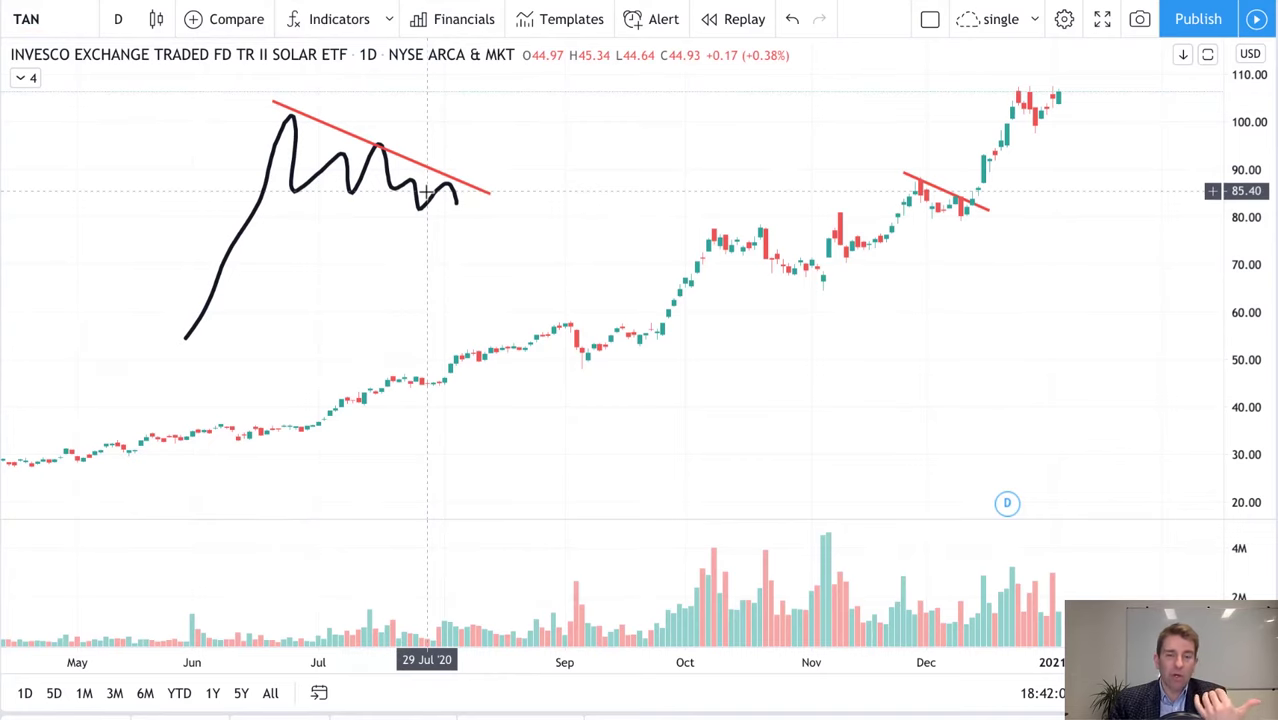
key("ctrl+alt+h")
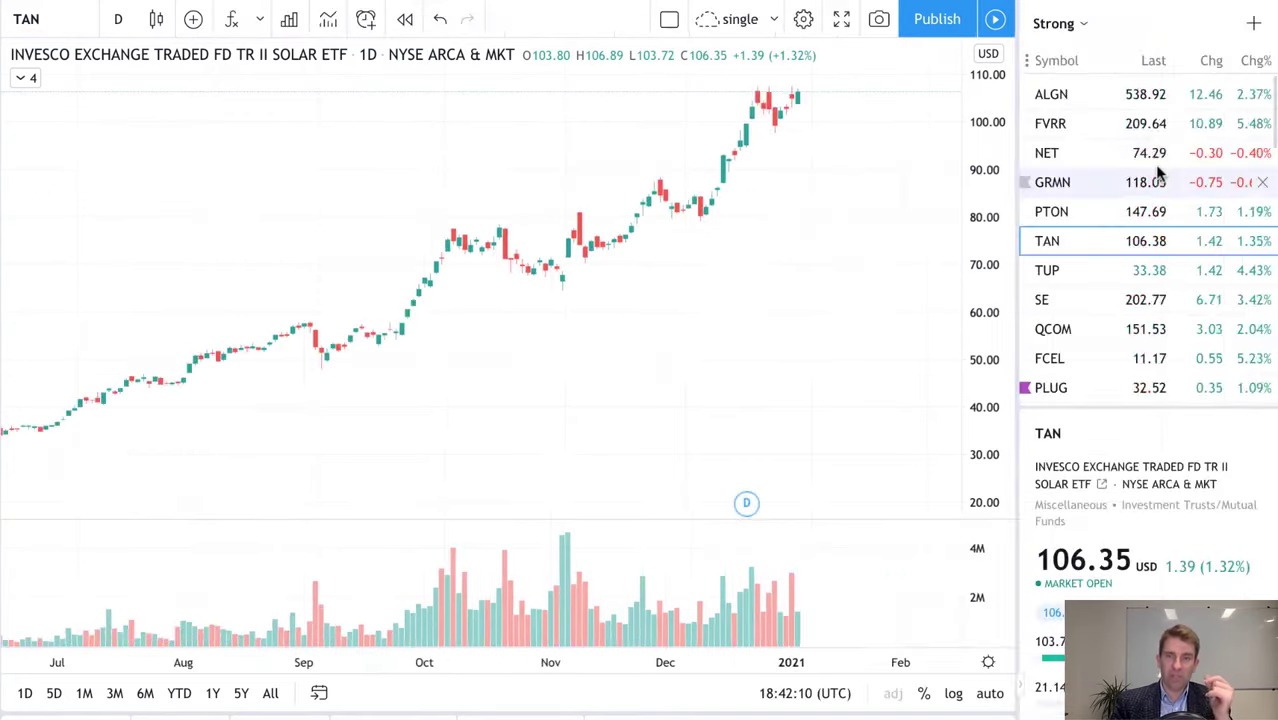
Step: Open NET and draw a falling trend line from the early-October high to the early-November low
left_click(1113, 163)
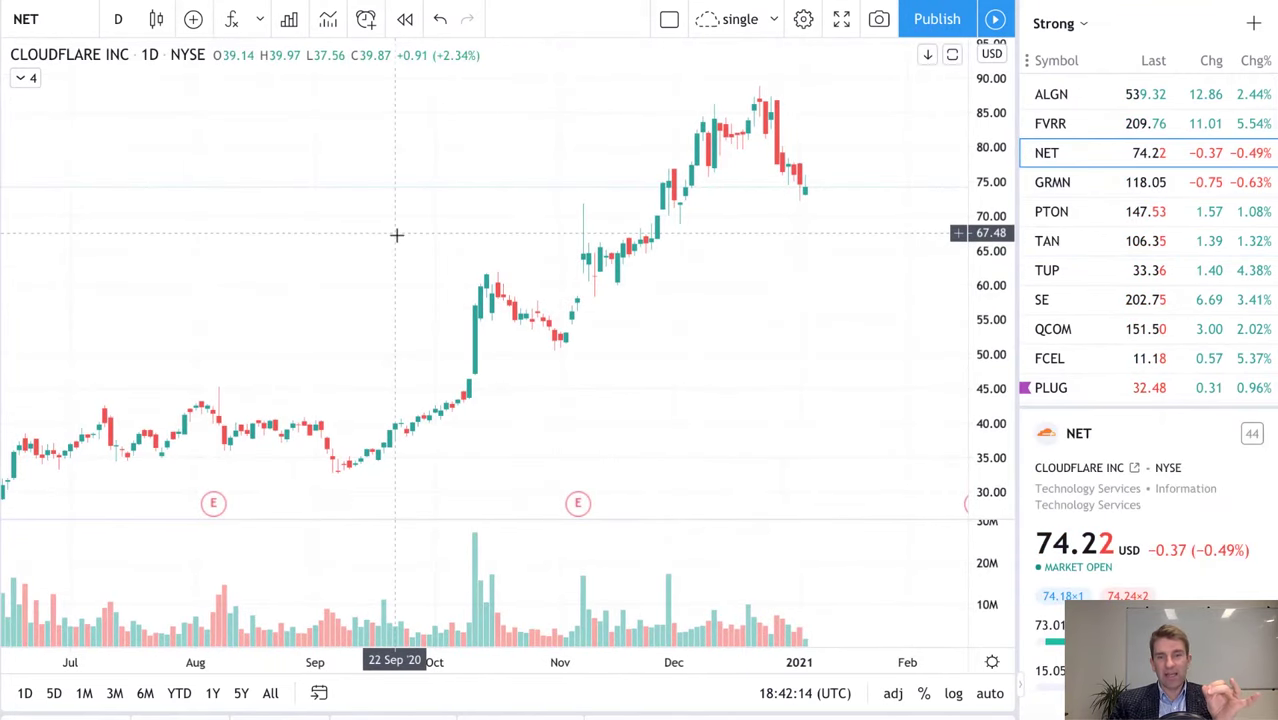
scroll(700, 290, "down", 3)
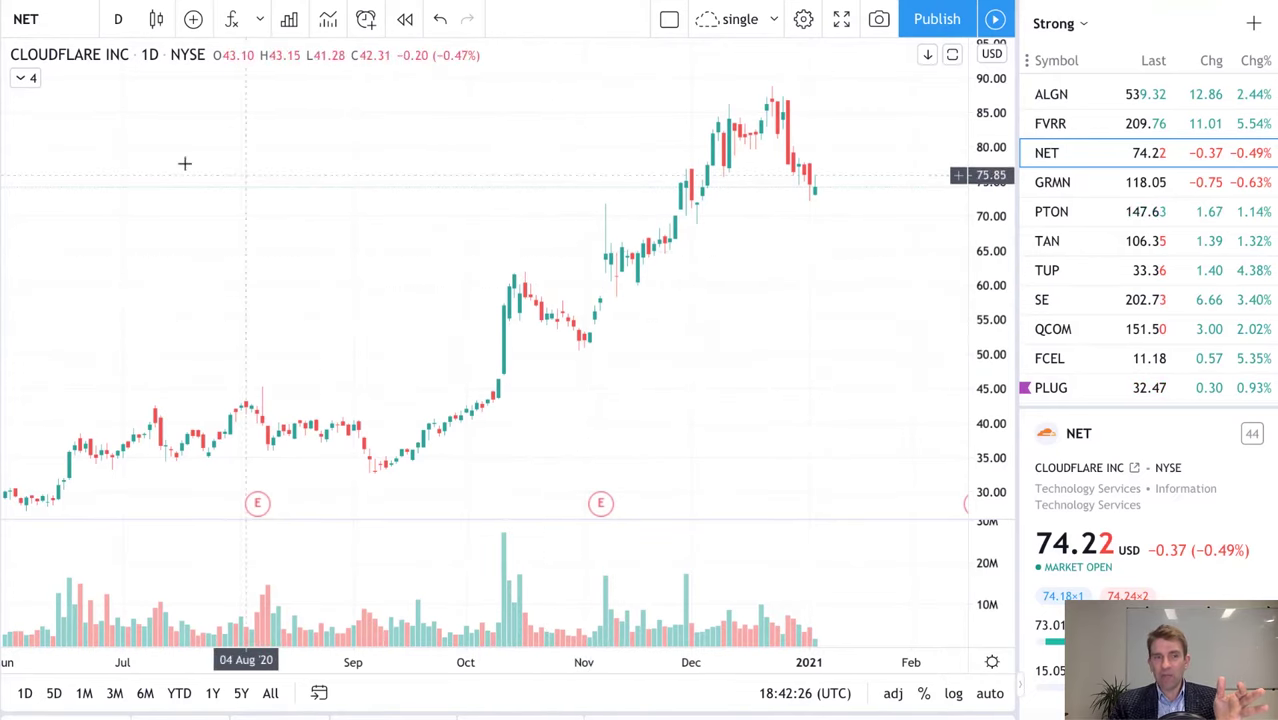
left_click(60, 94)
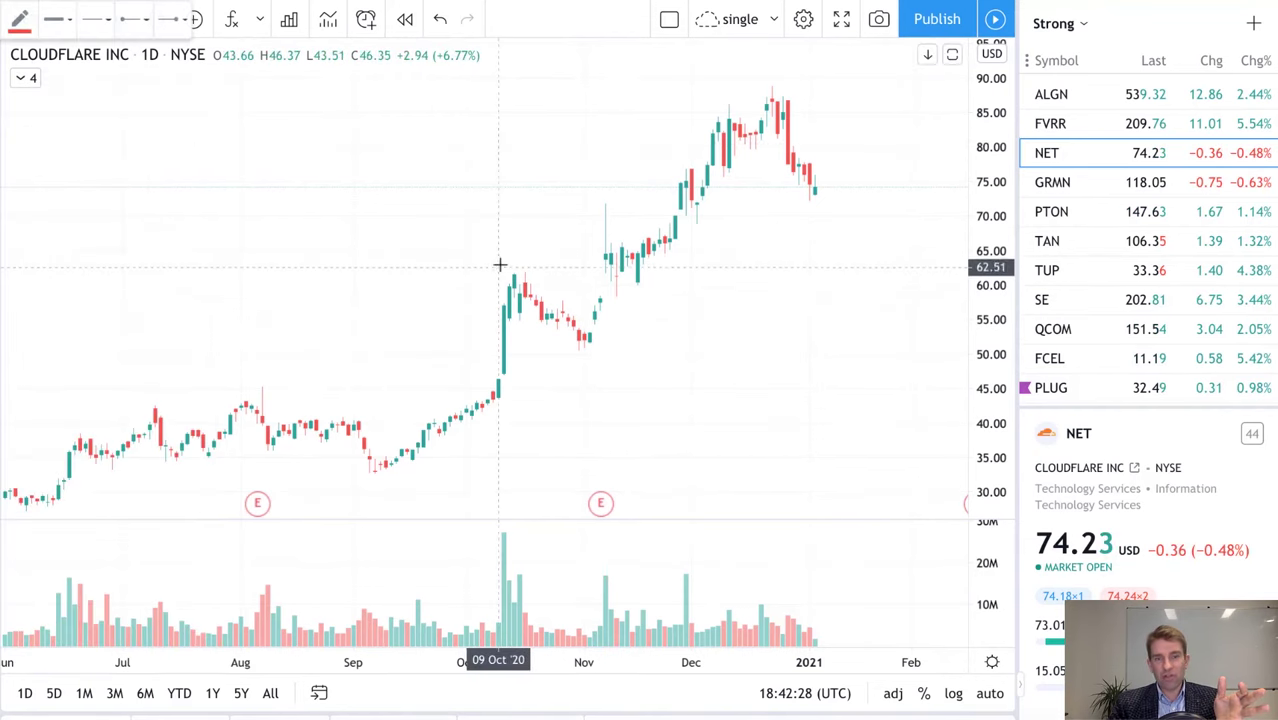
left_click(499, 260)
left_click(605, 349)
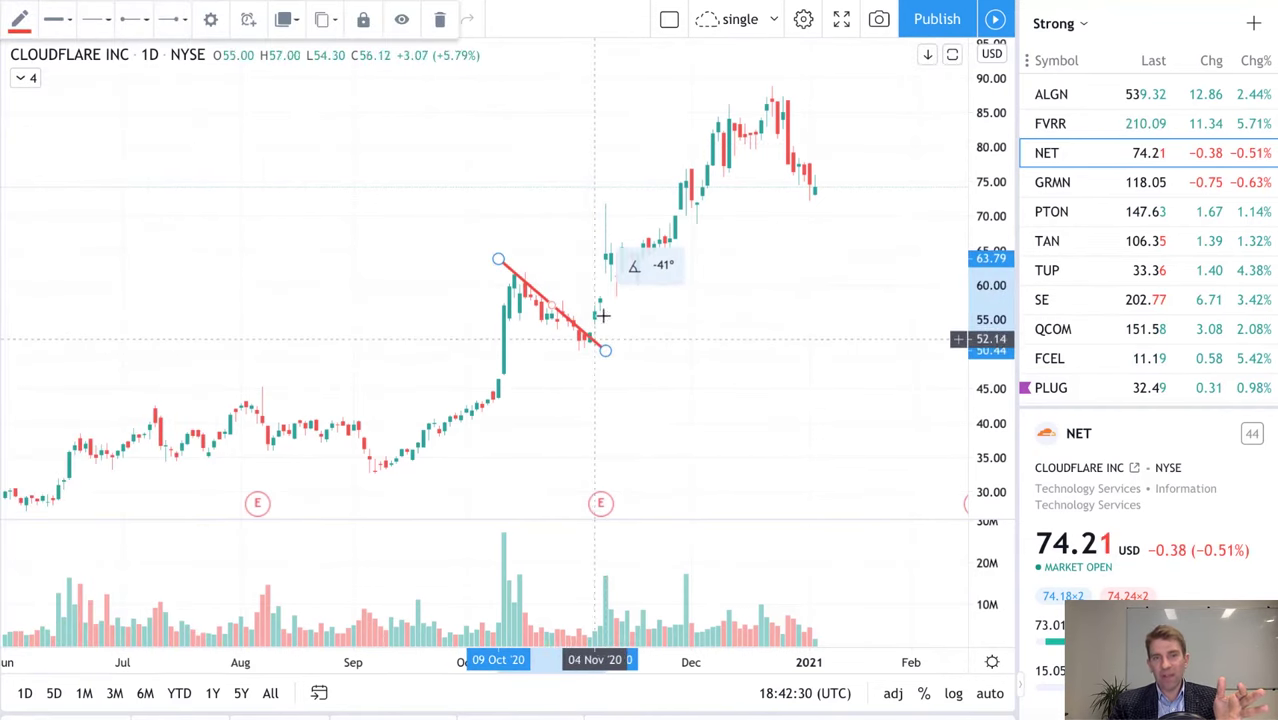
Step: Switch the chart to PLUG from the watchlist
scroll(1107, 255, "down", 3)
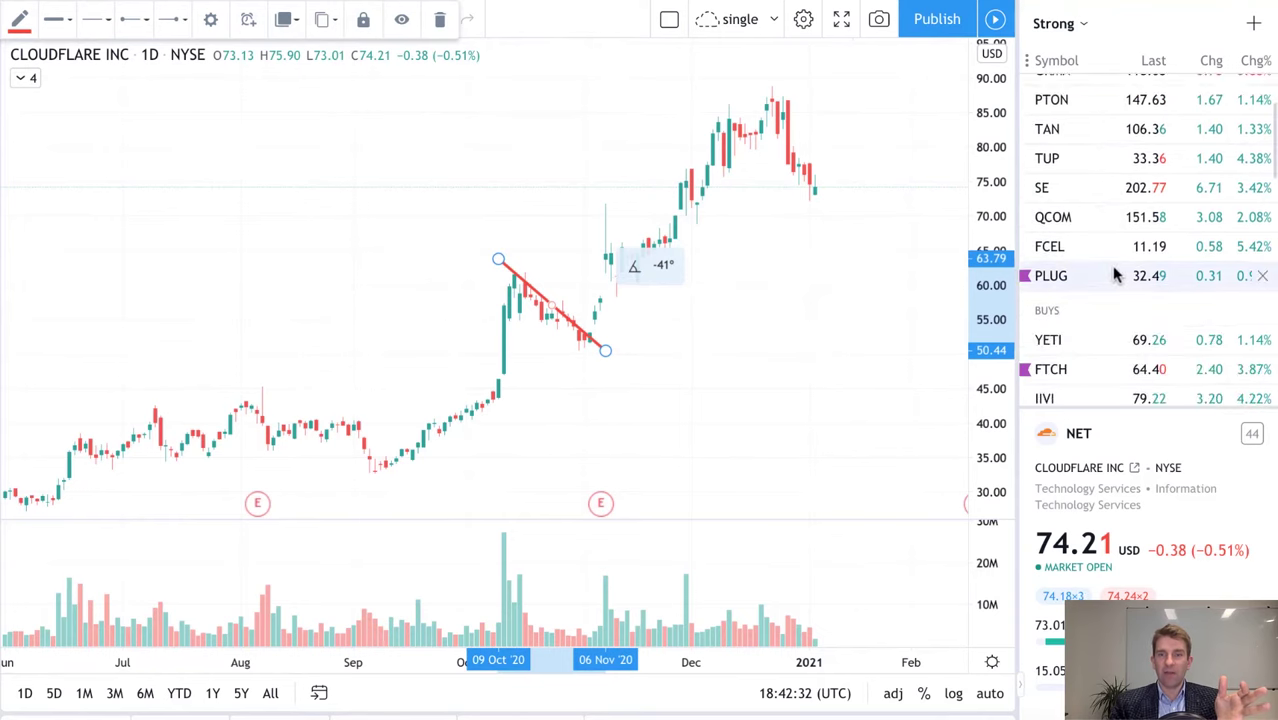
left_click(1106, 272)
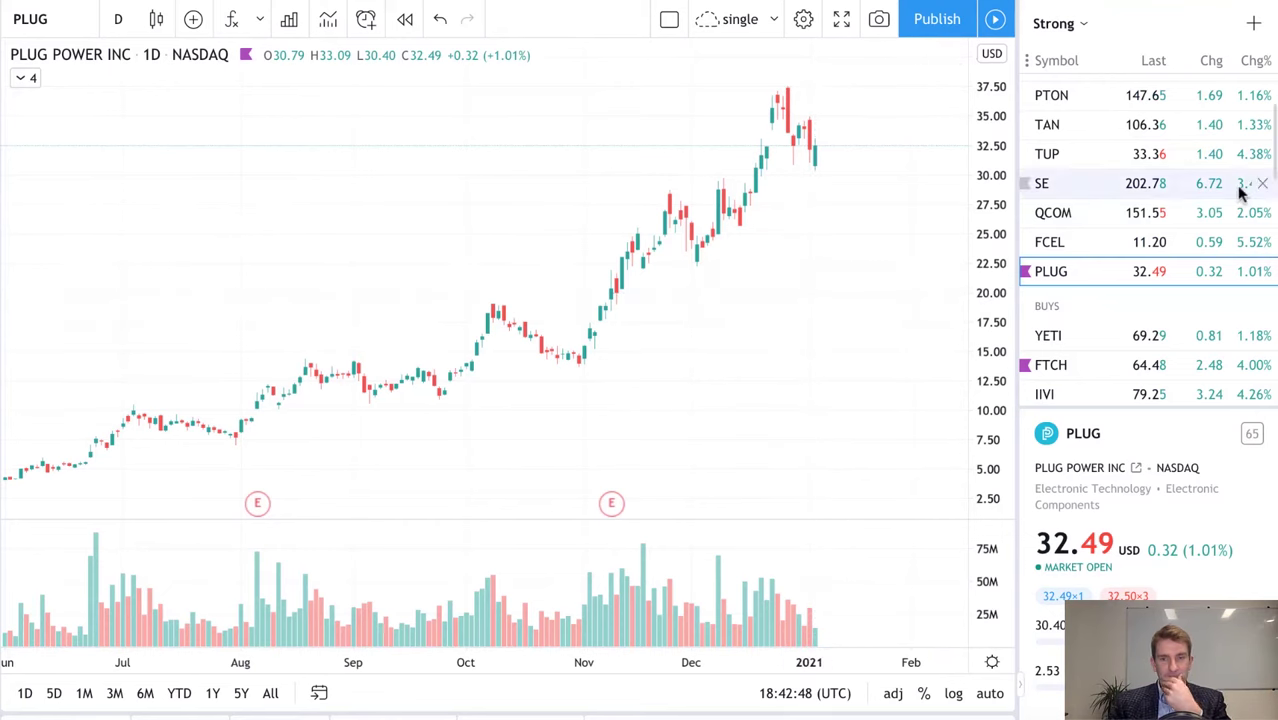
scroll(1184, 198, "down", 5)
Step: Switch the chart to Spotify (SPOT) from the watchlist
left_click(1129, 264)
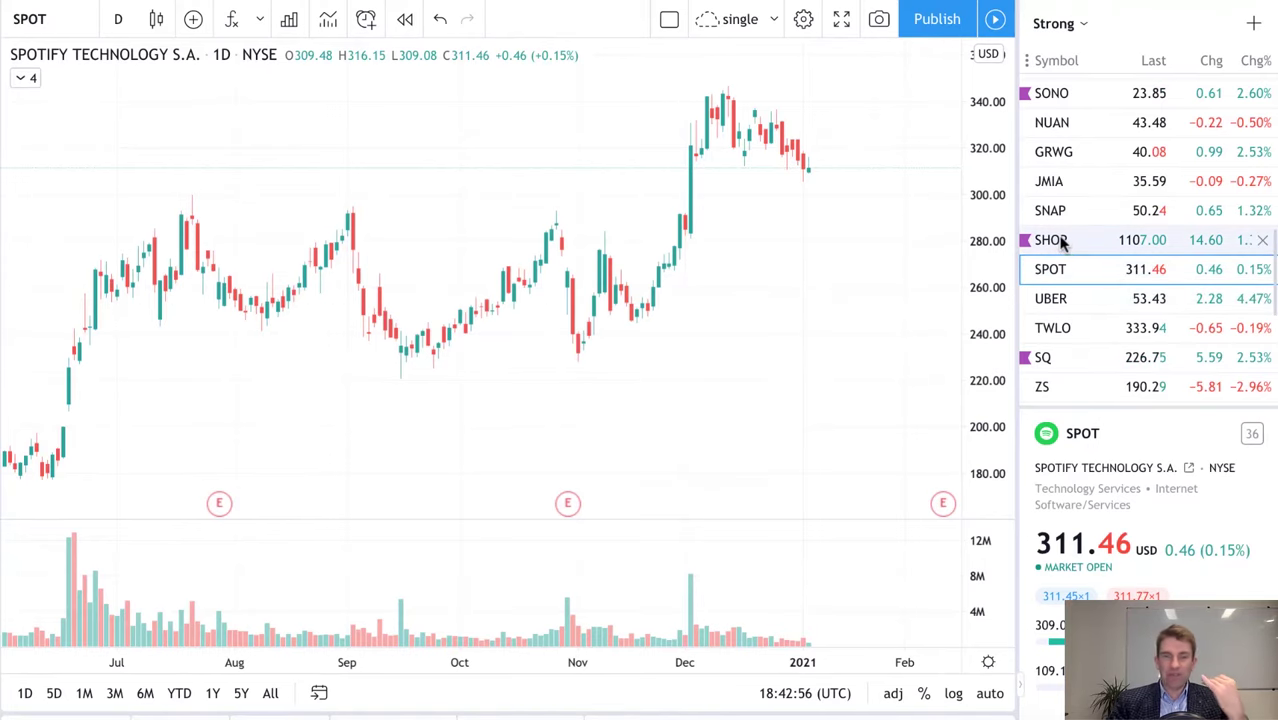
scroll(758, 327, "down", 3)
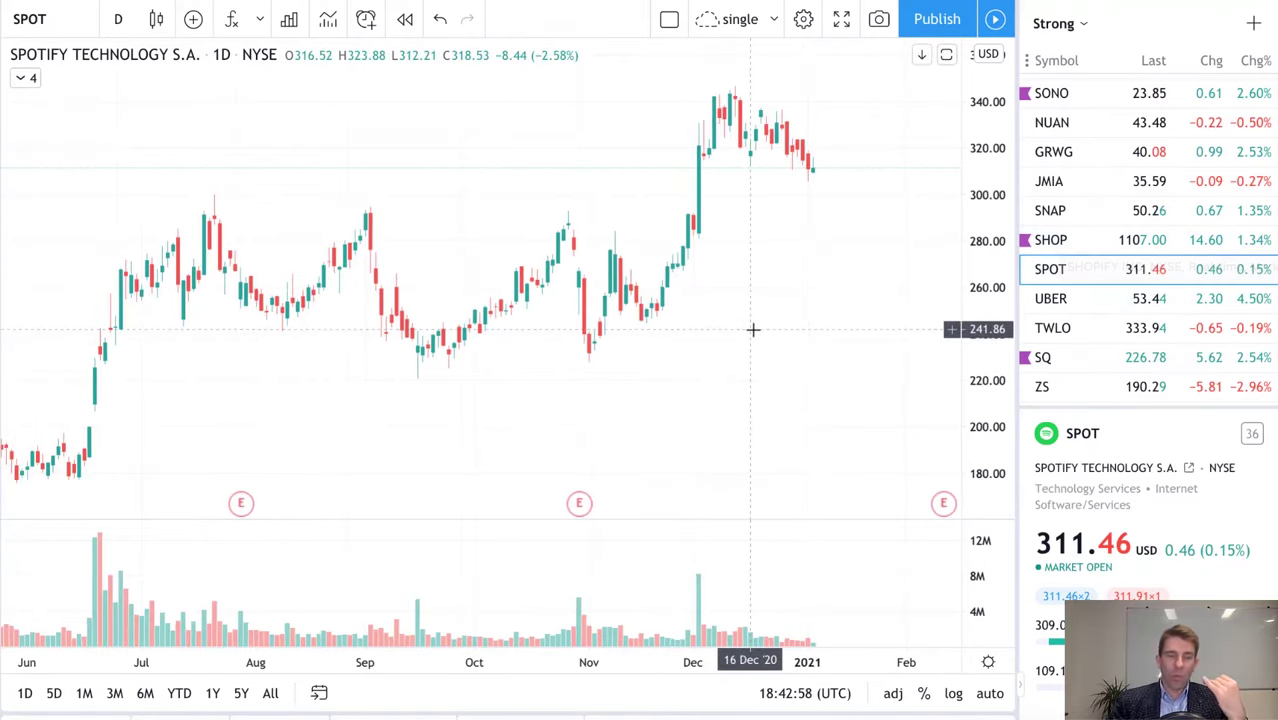
scroll(758, 327, "up", 2)
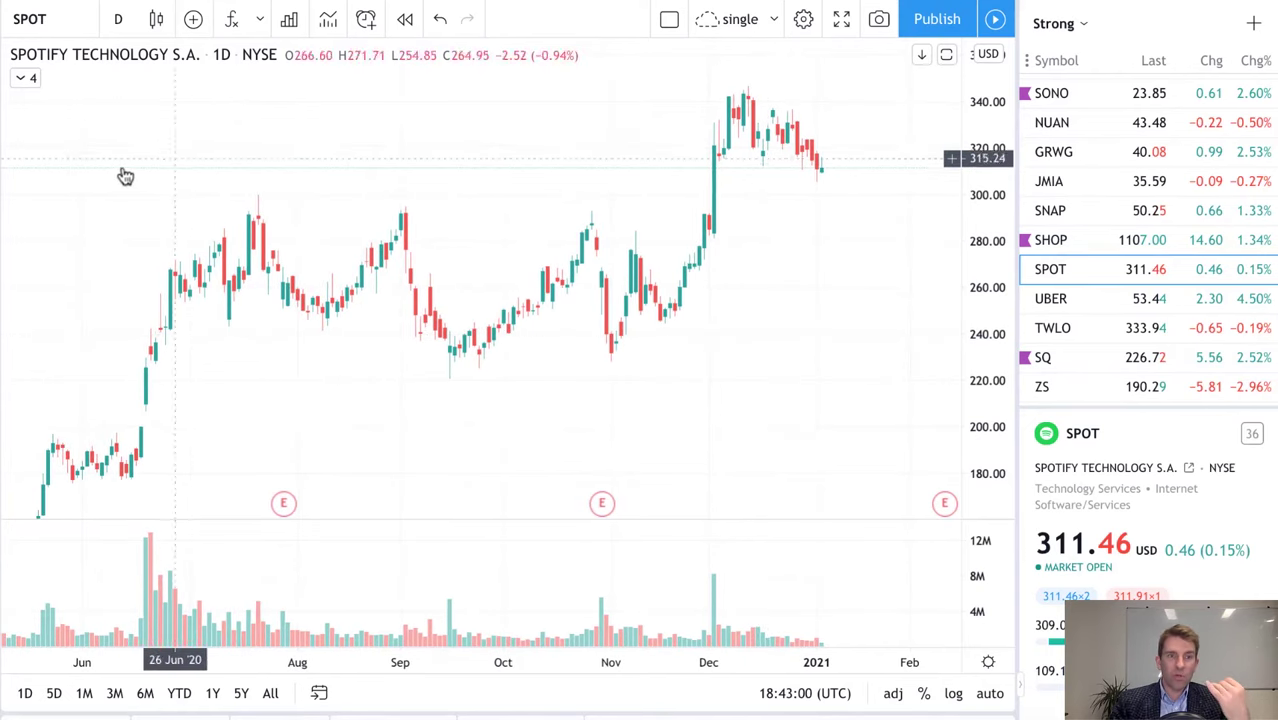
Step: Pan back to early 2020 and stretch the price scale to frame the February–October rally
left_click_drag(356, 441, 673, 240)
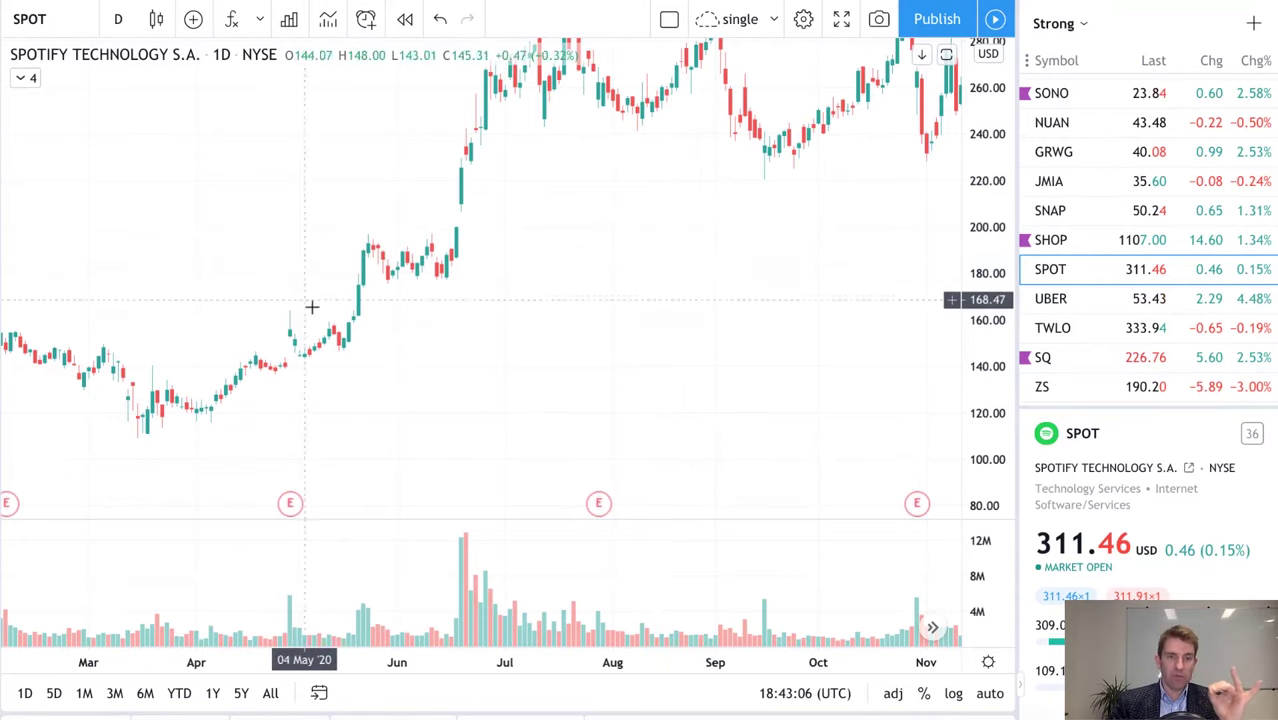
scroll(560, 286, "up", 3)
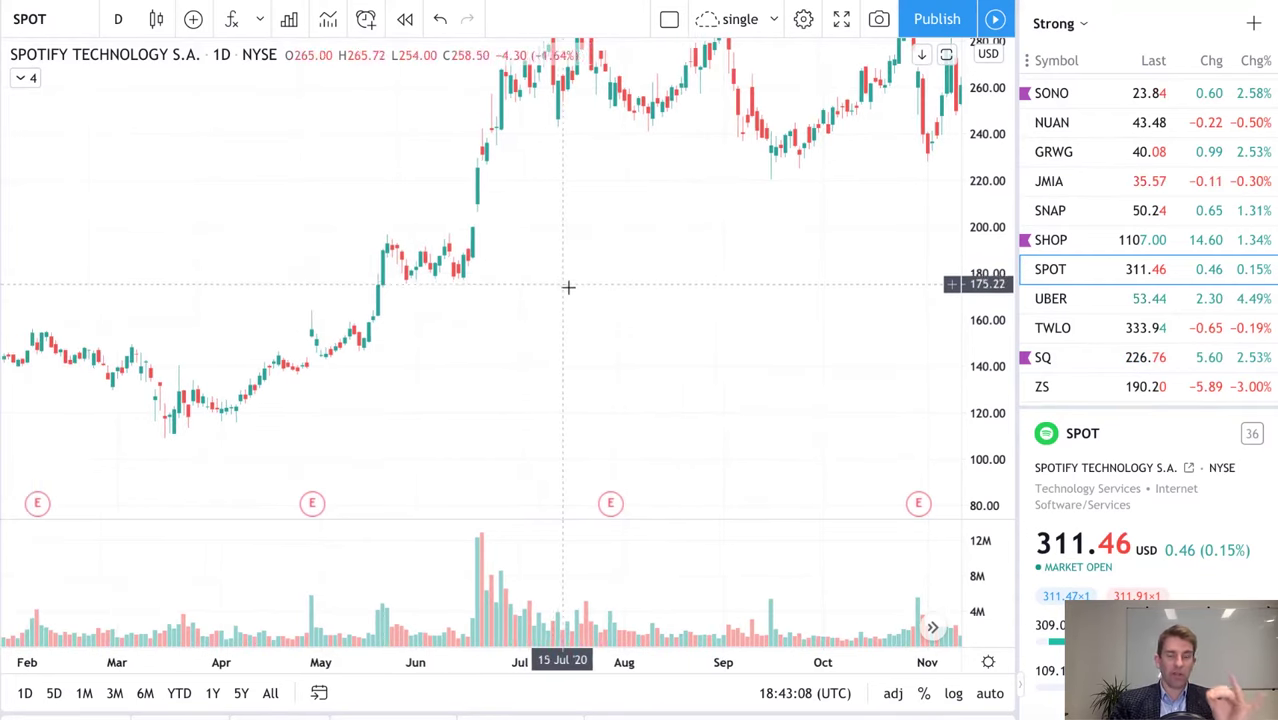
left_click_drag(981, 338, 984, 300)
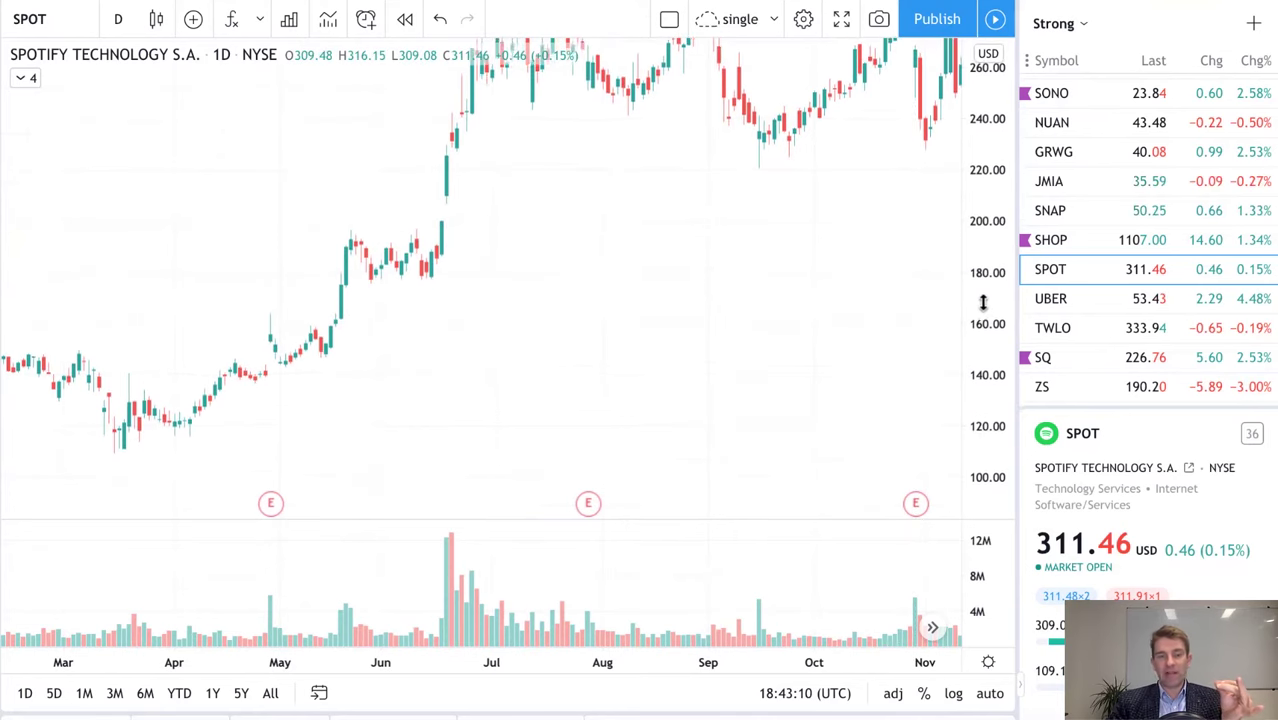
left_click_drag(670, 357, 727, 345)
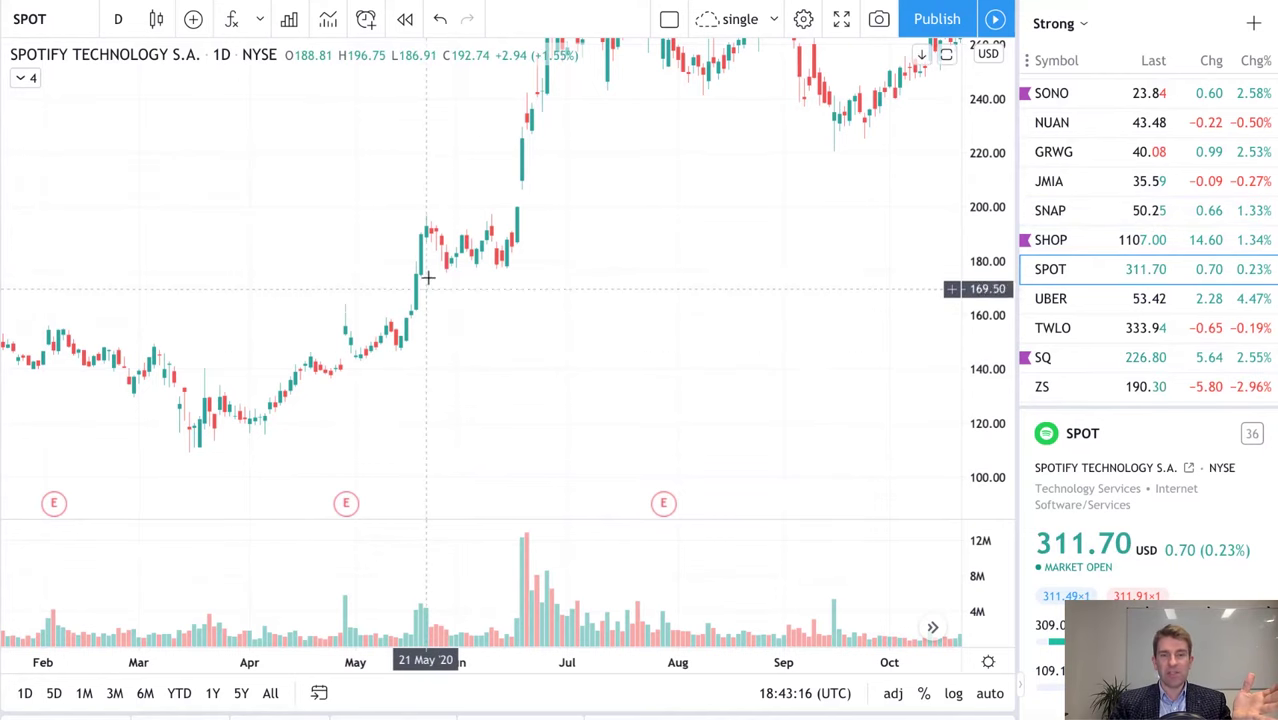
scroll(485, 428, "down", 2)
scroll(473, 402, "up", 2)
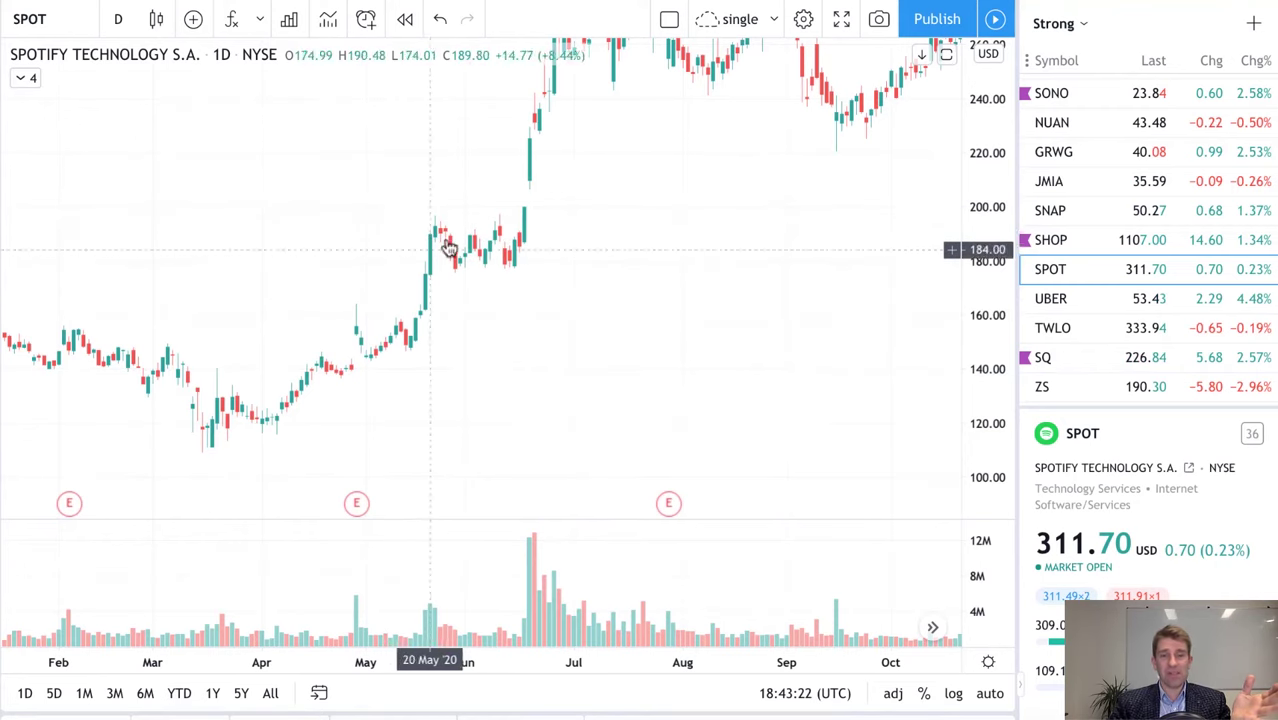
Step: Place a horizontal line at SPOT's breakout near 198
left_click(8, 104)
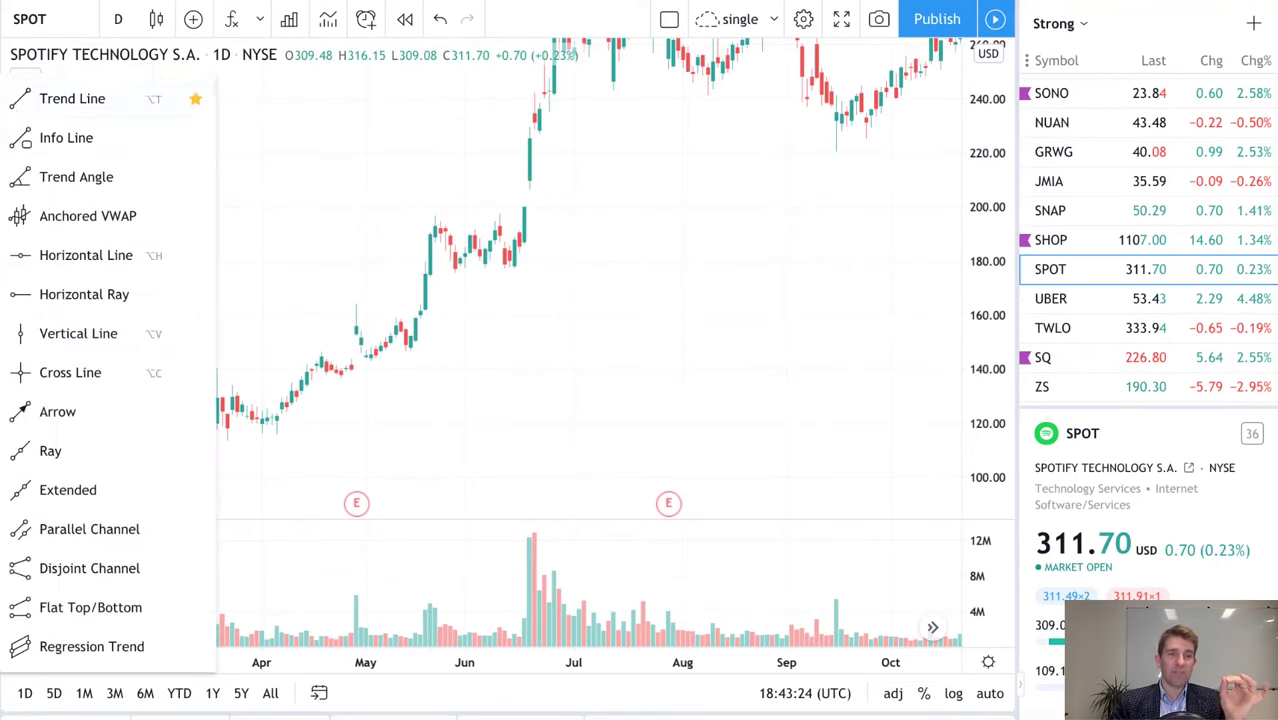
left_click(111, 255)
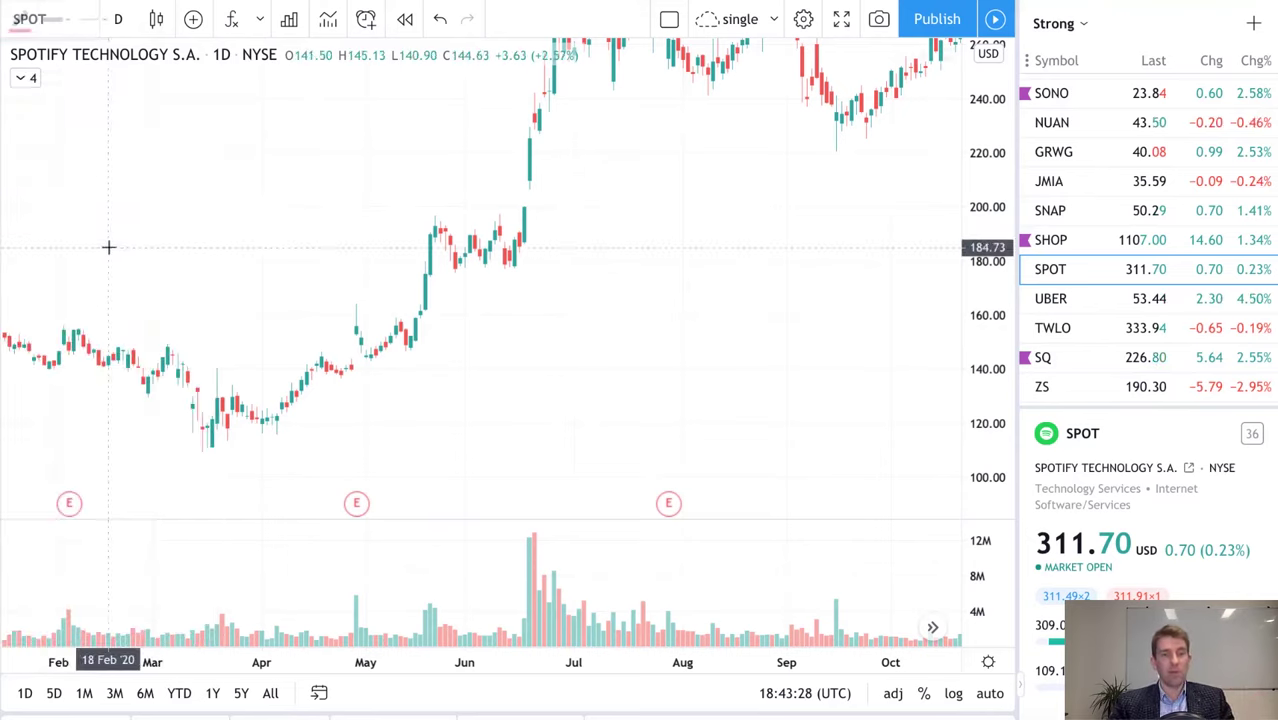
left_click(245, 216)
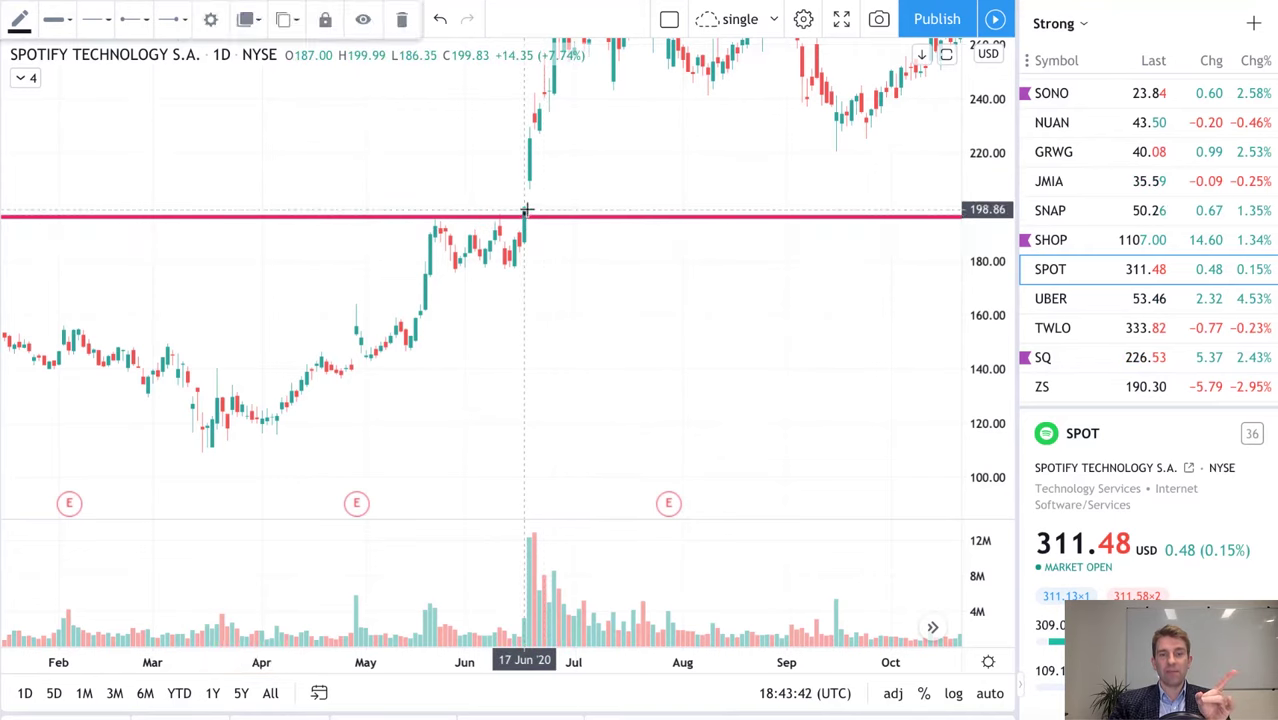
Step: Sketch a U rising past the line, delete both drawings, and open UBER's chart
left_click_drag(525, 213, 546, 233)
left_click_drag(558, 281, 584, 196)
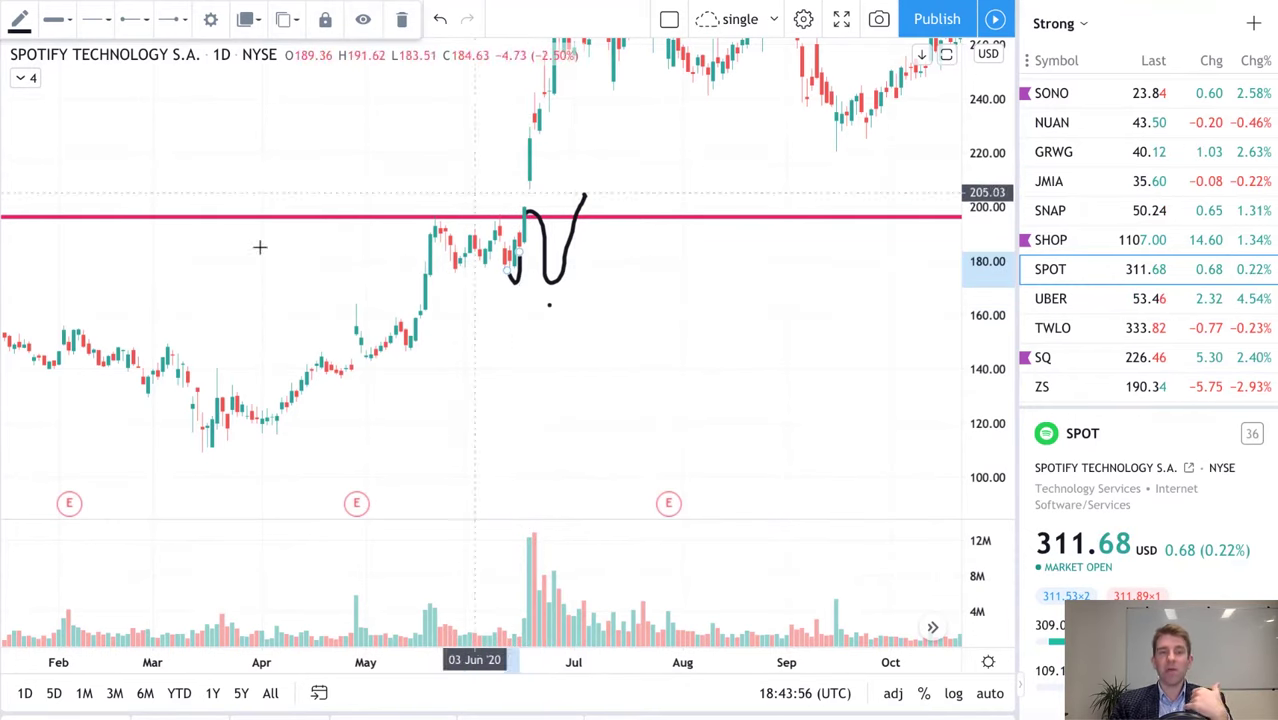
key("Delete")
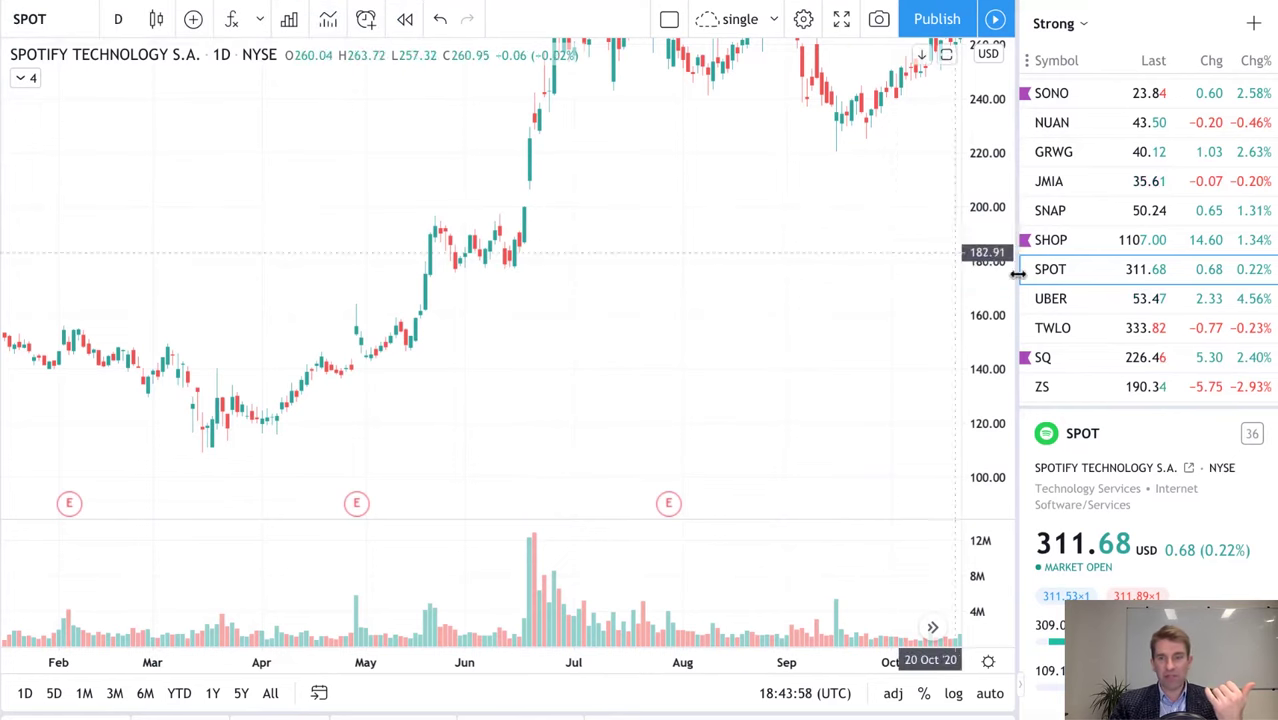
left_click(1072, 300)
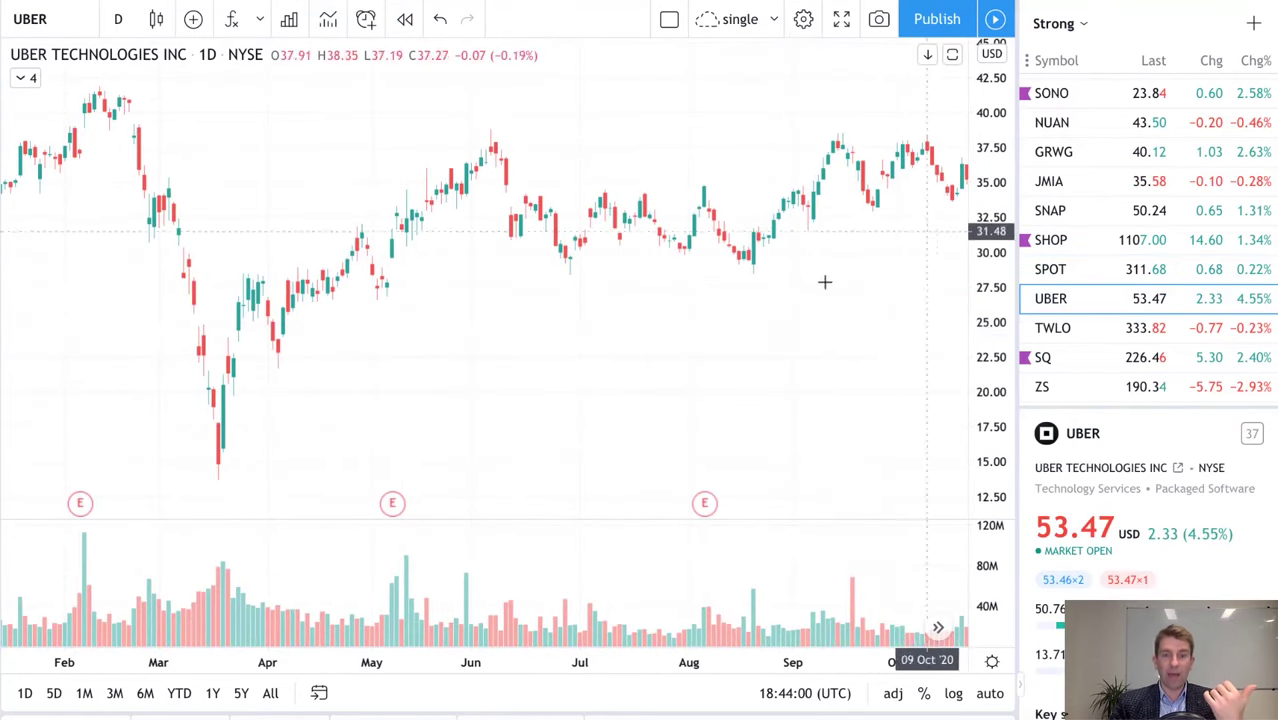
Step: Jump to UBER's latest bars, sketch a line down from the November low, then undo it
left_click(938, 630)
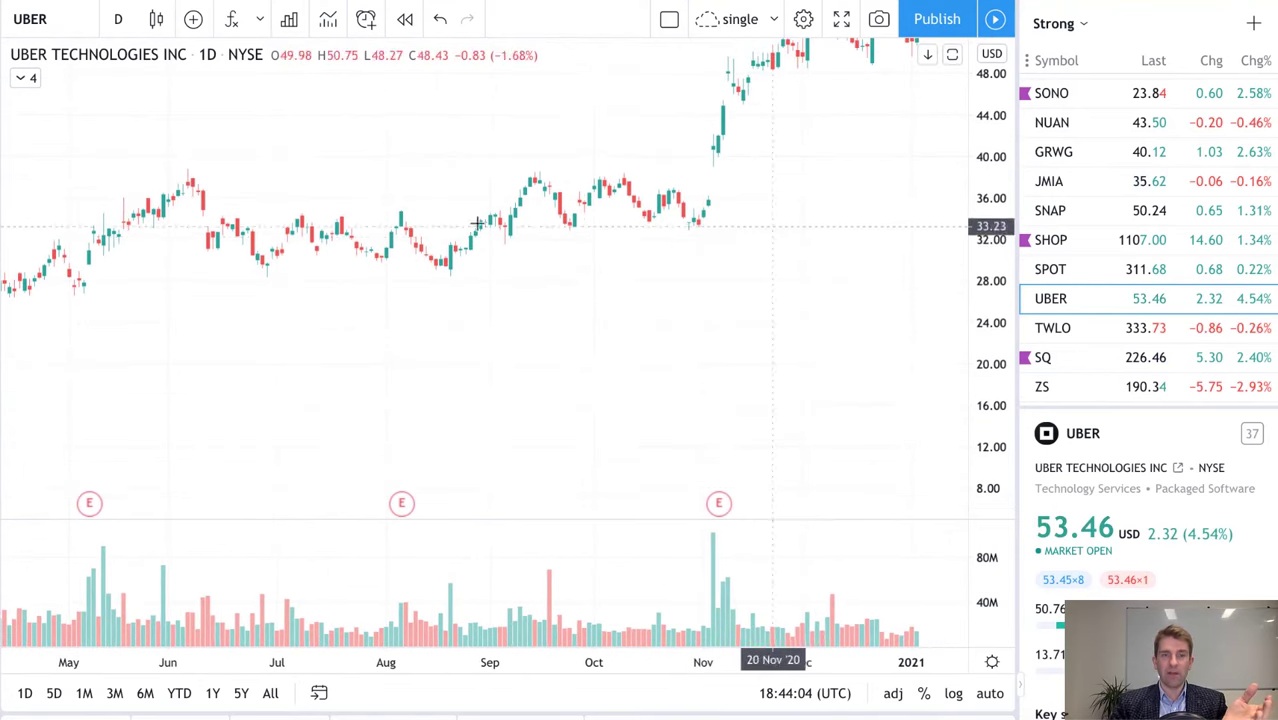
left_click_drag(705, 238, 620, 380)
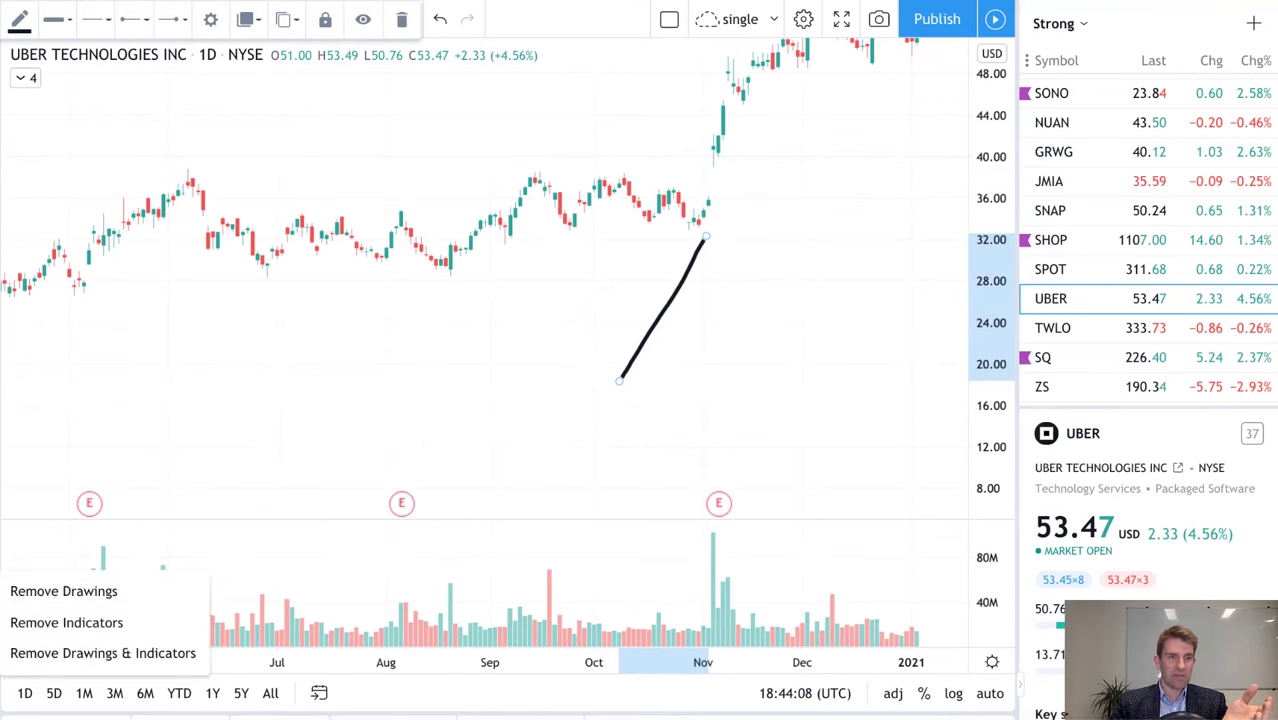
left_click(676, 237)
scroll(700, 300, "right", 3)
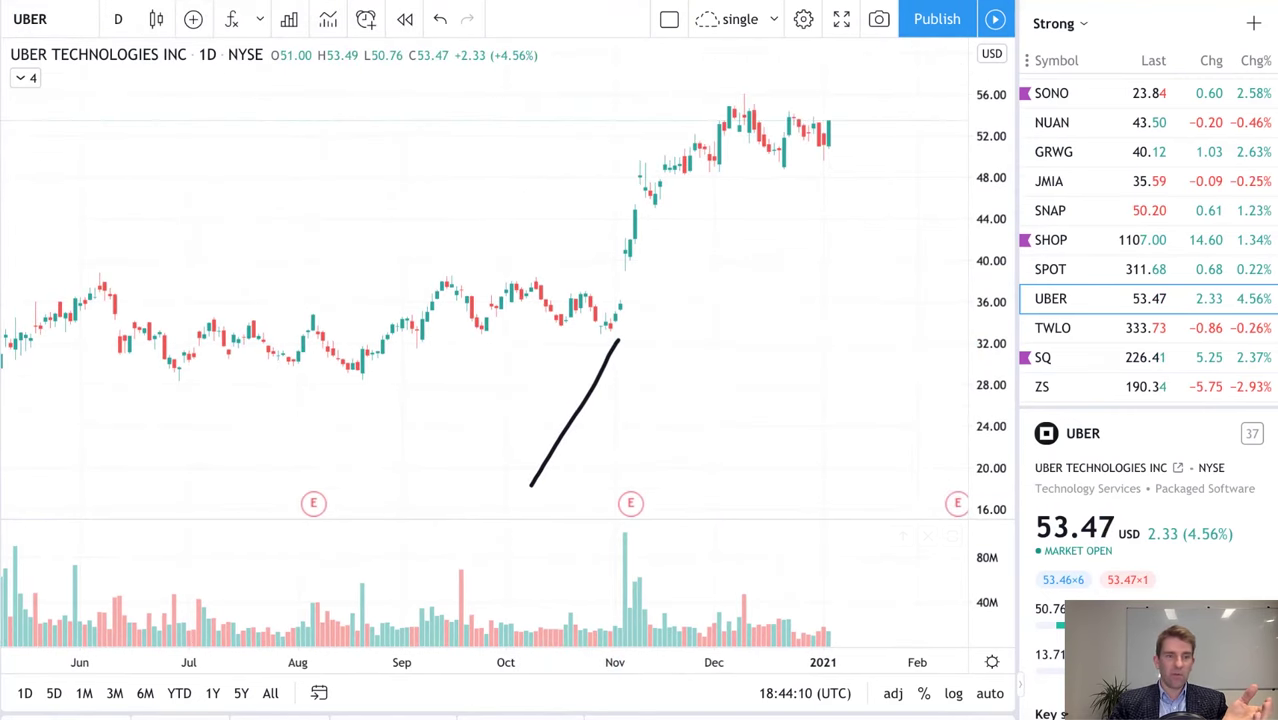
key("ctrl+z")
scroll(639, 408, "right", 1)
scroll(649, 398, "up", 1)
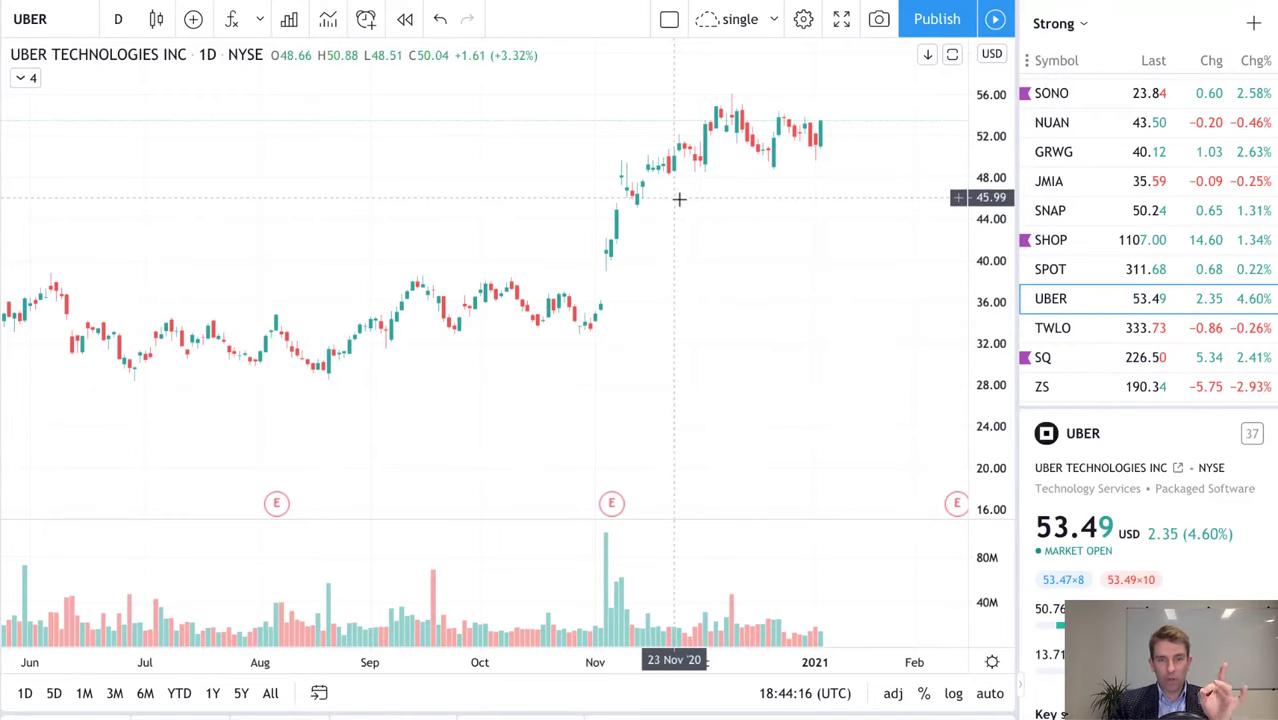
Step: Open SNAP, stretch its price scale, and place a horizontal line at about 47.20
left_click(1100, 212)
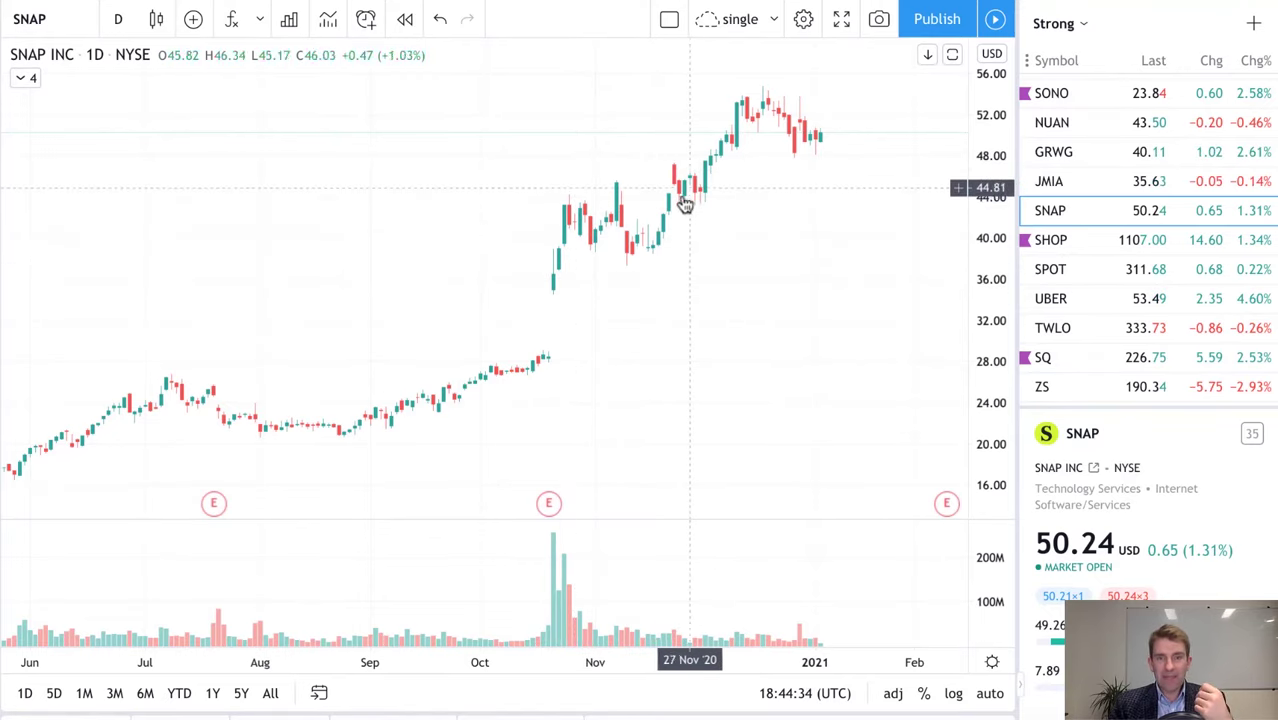
scroll(802, 263, "up", 2)
left_click_drag(985, 332, 985, 201)
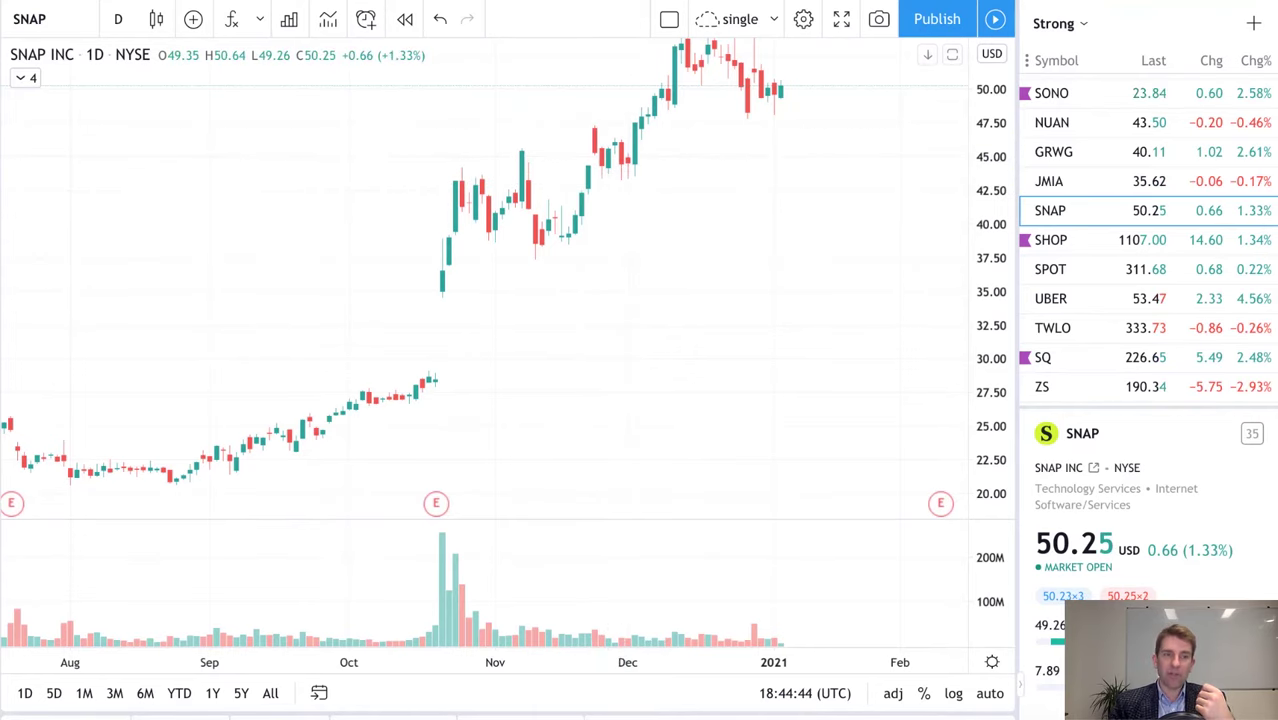
left_click(561, 127)
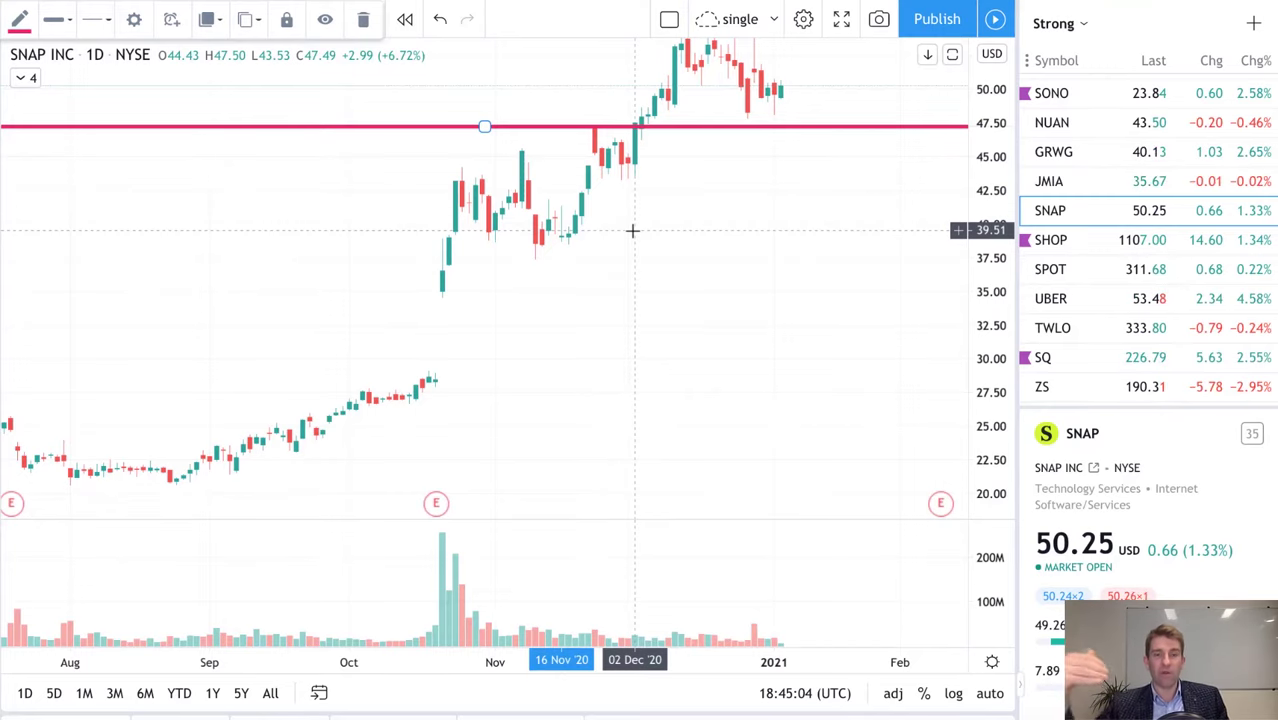
Step: Switch to SQ and auto-fit its price scale so the rally from about 80 fills the chart
left_click(1074, 362)
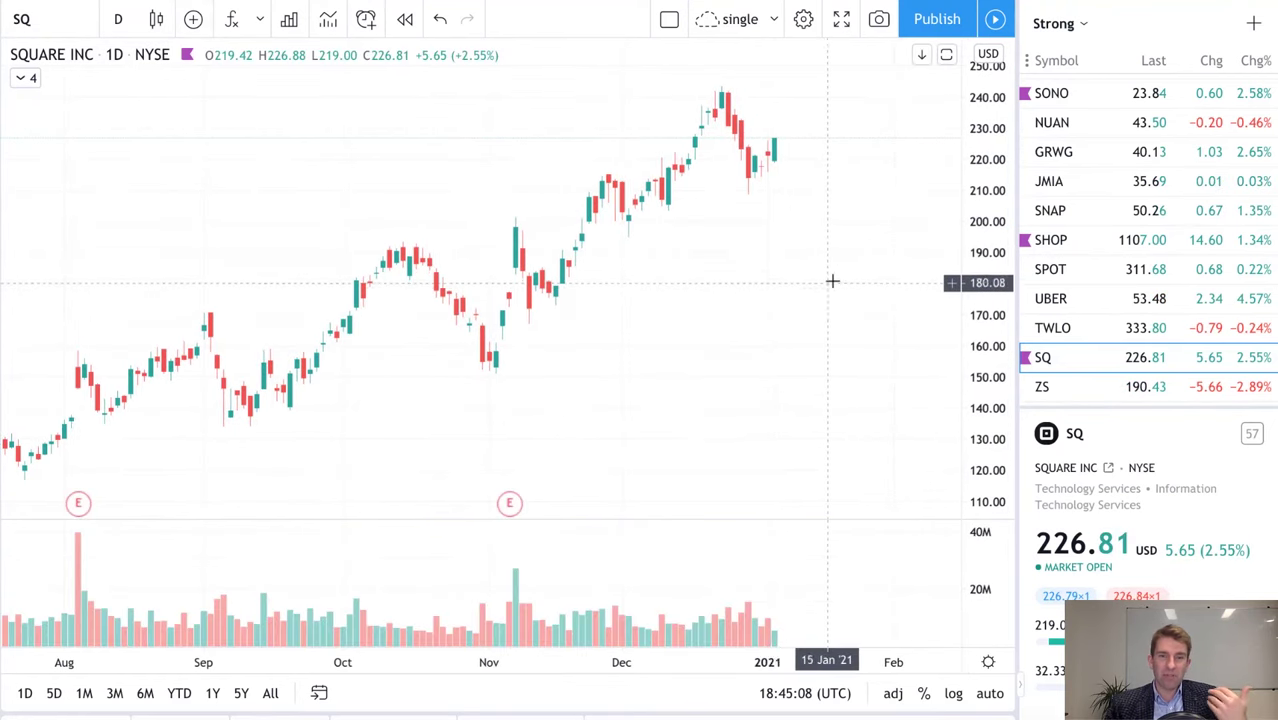
scroll(859, 280, "up", 1)
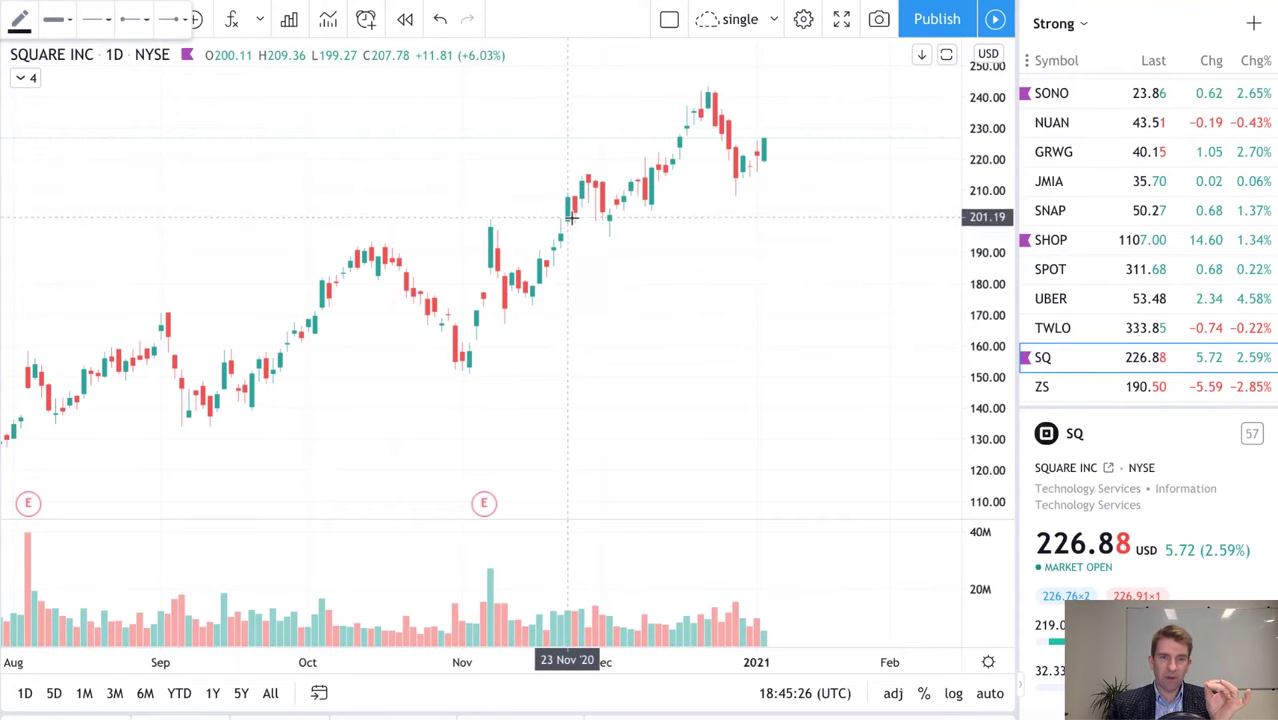
scroll(437, 196, "down", 5)
scroll(560, 210, "down", 3)
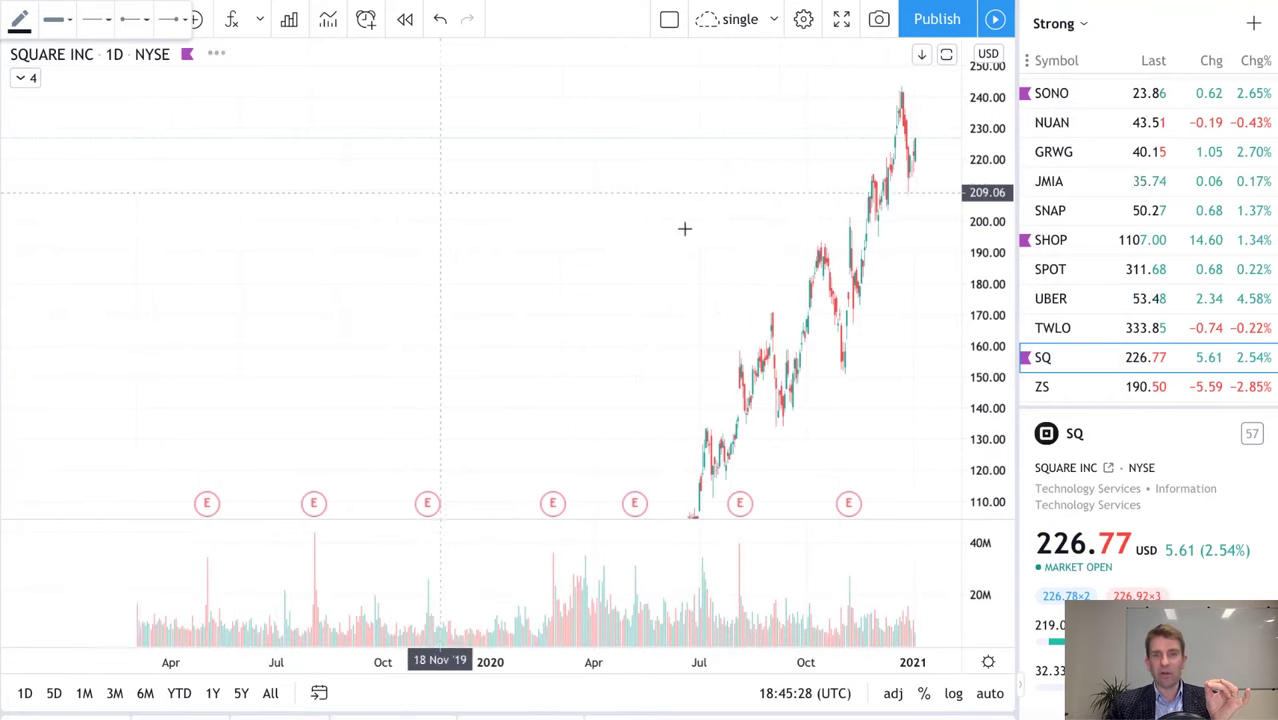
left_click_drag(997, 290, 997, 343)
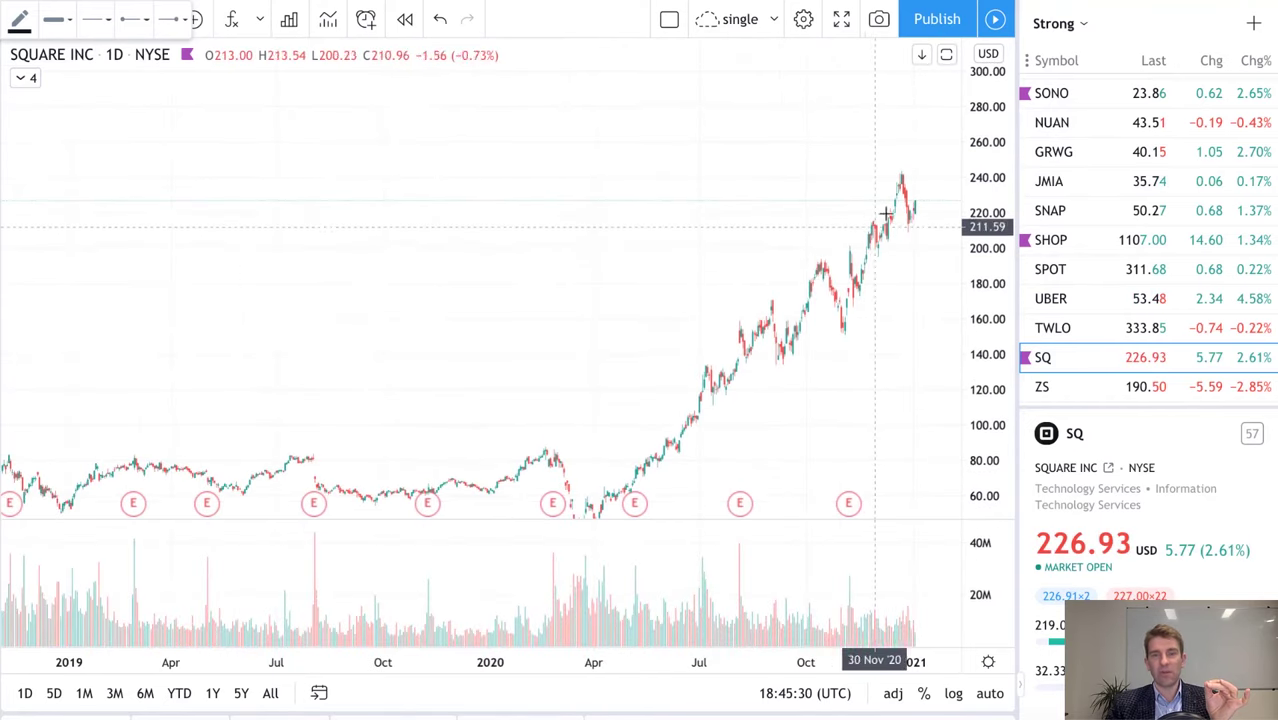
scroll(885, 215, "up", 5)
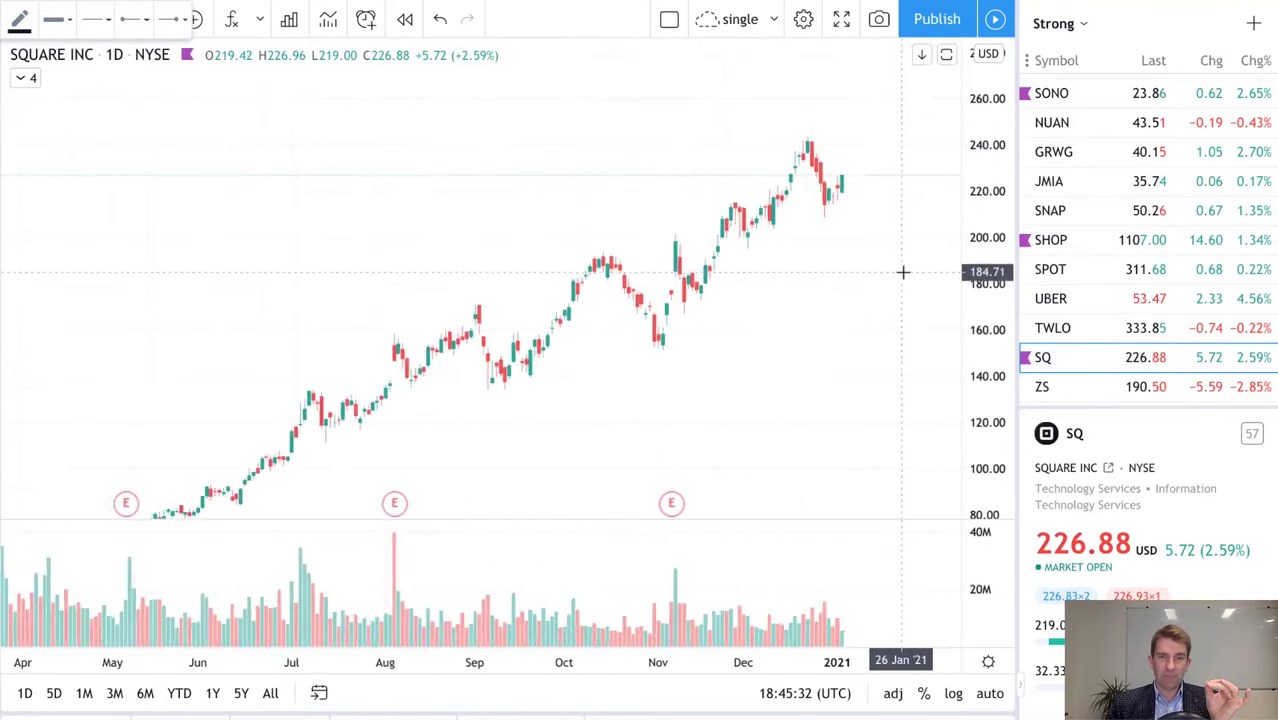
scroll(903, 270, "up", 3)
double_click(998, 268)
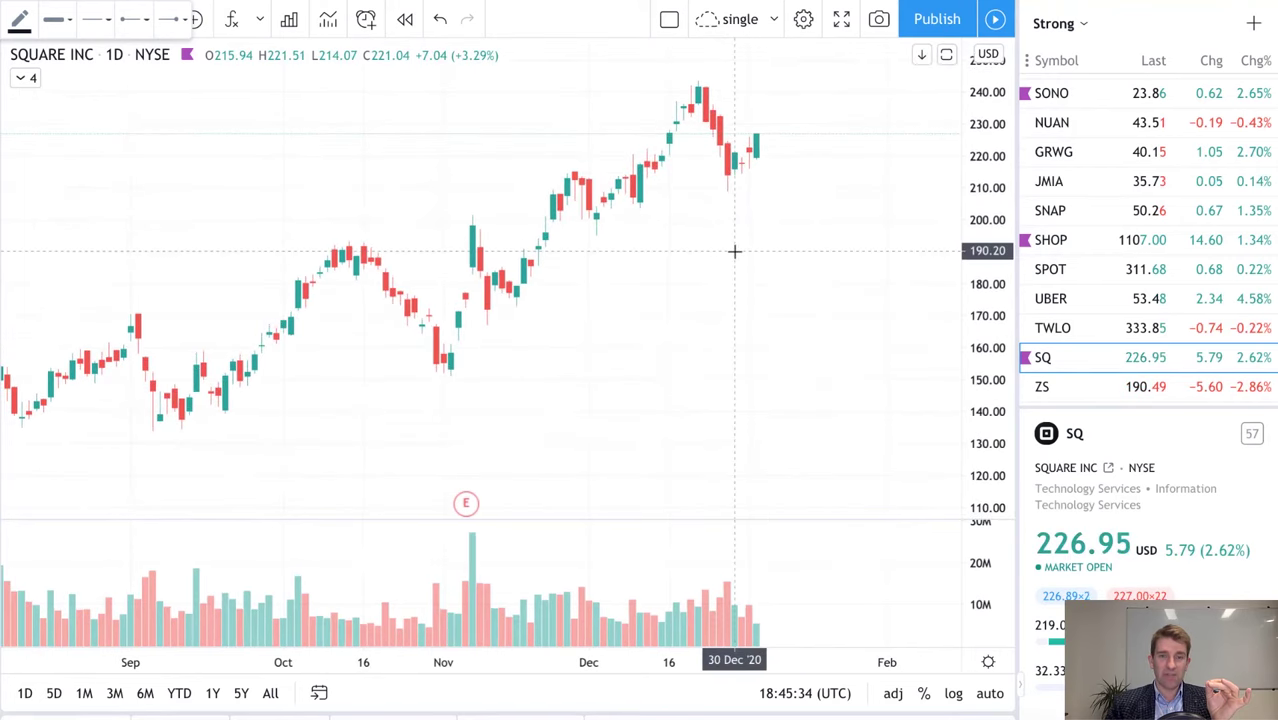
scroll(599, 237, "up", 1)
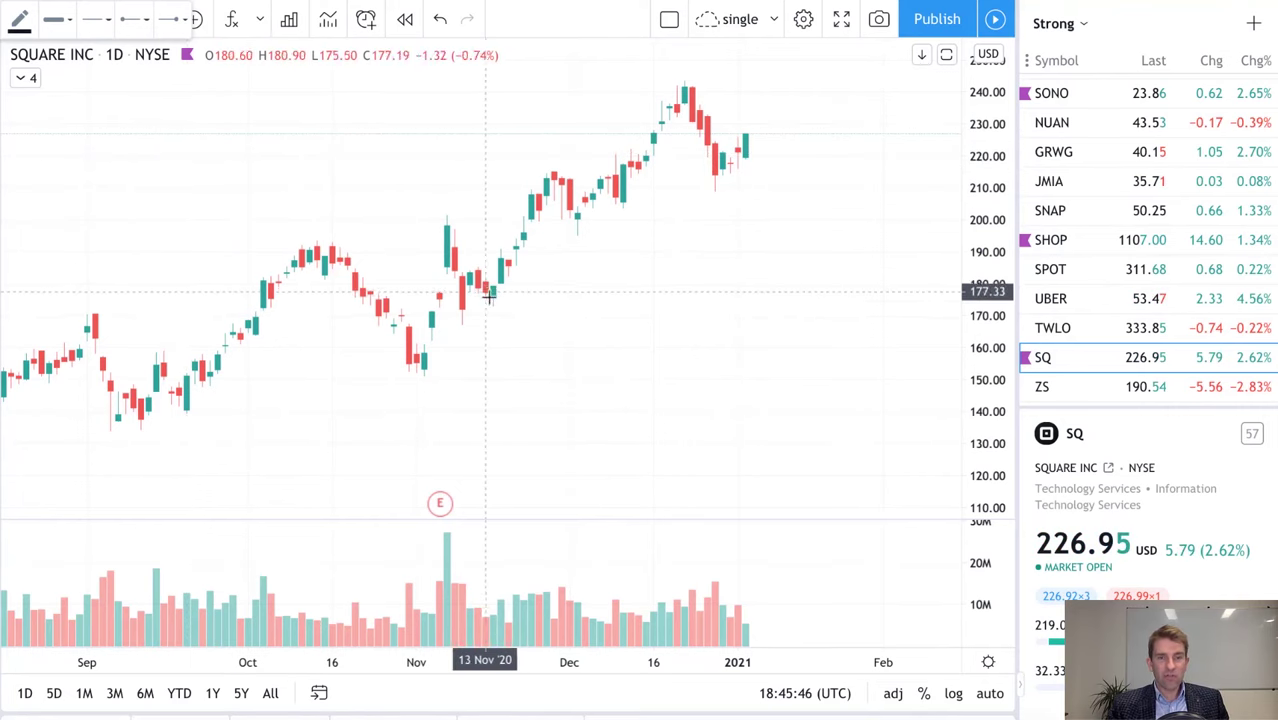
Step: Sketch a stroke up November's rally and draw a level trend line at about 200
mouse_move(493, 293)
left_mouse_down()
mouse_move(528, 215)
mouse_move(522, 186)
left_mouse_up()
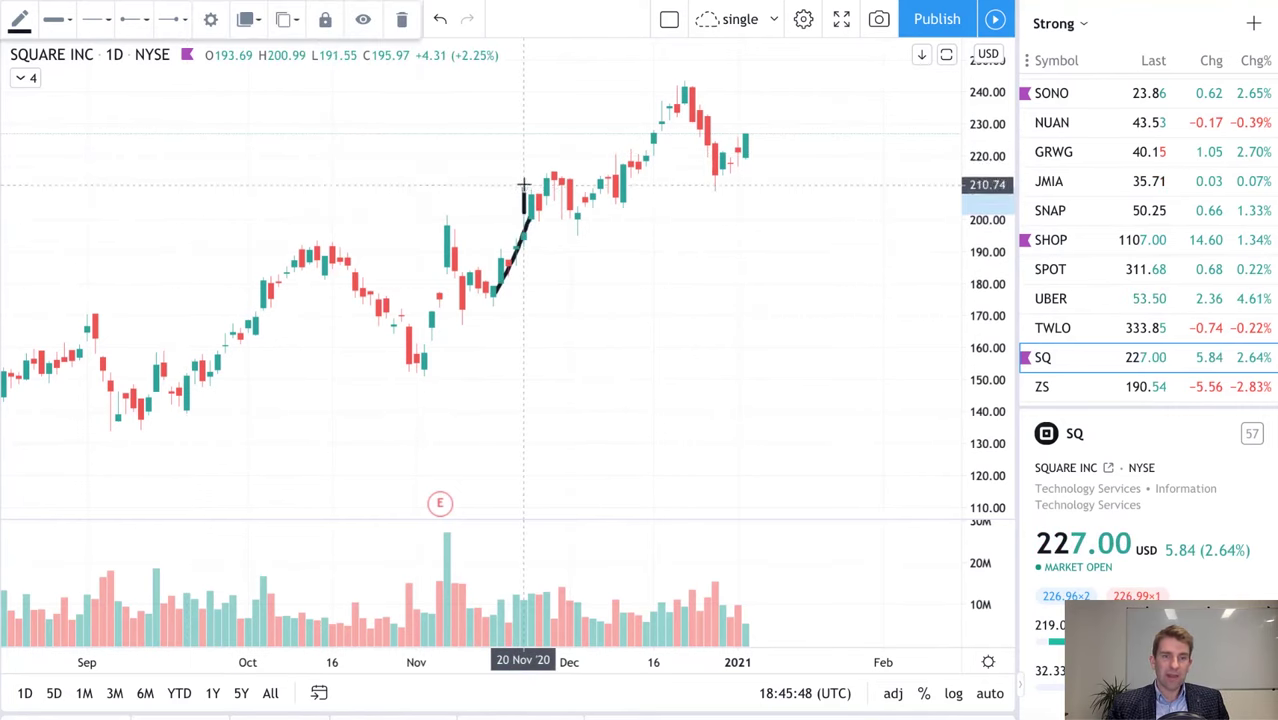
left_click(4, 144)
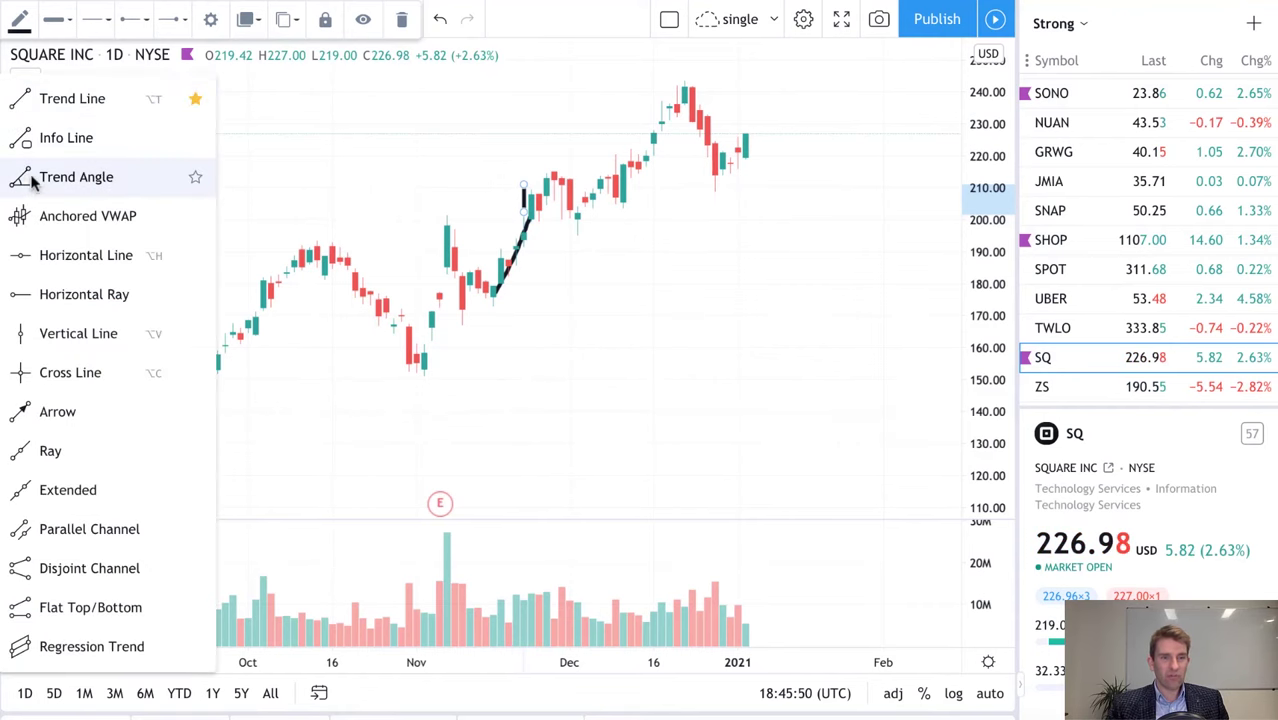
left_click(46, 98)
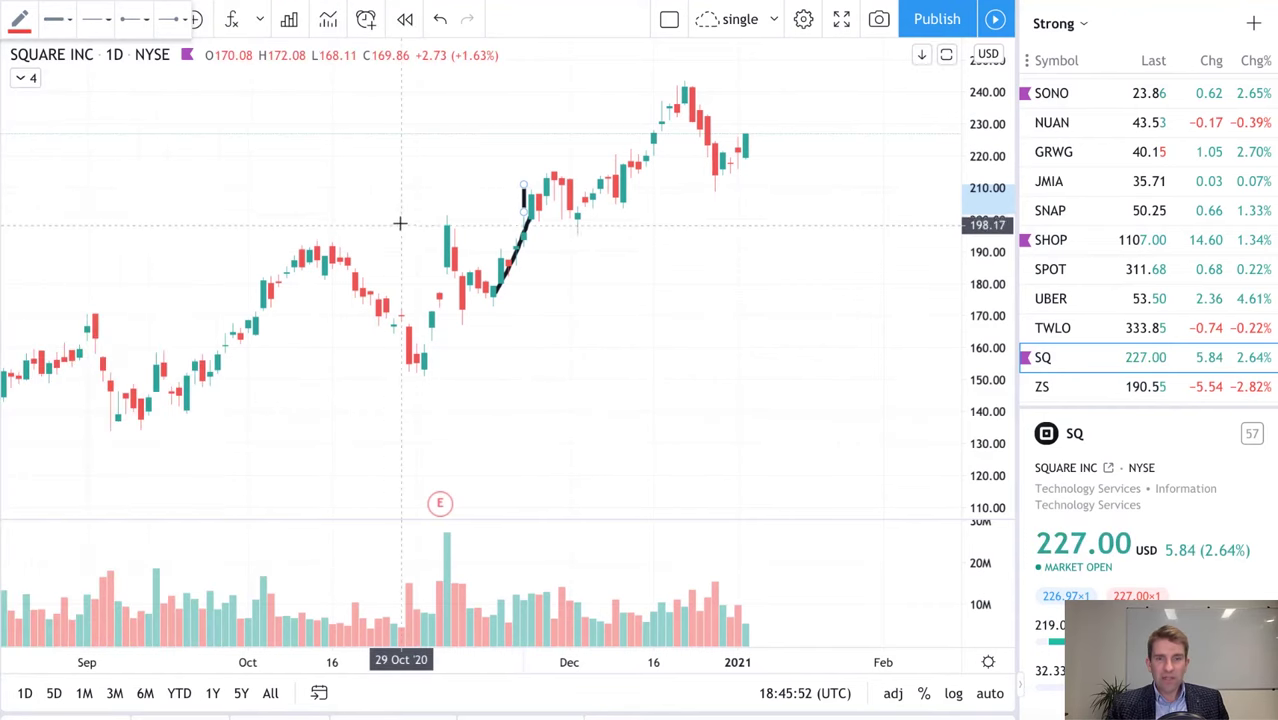
left_click(401, 219)
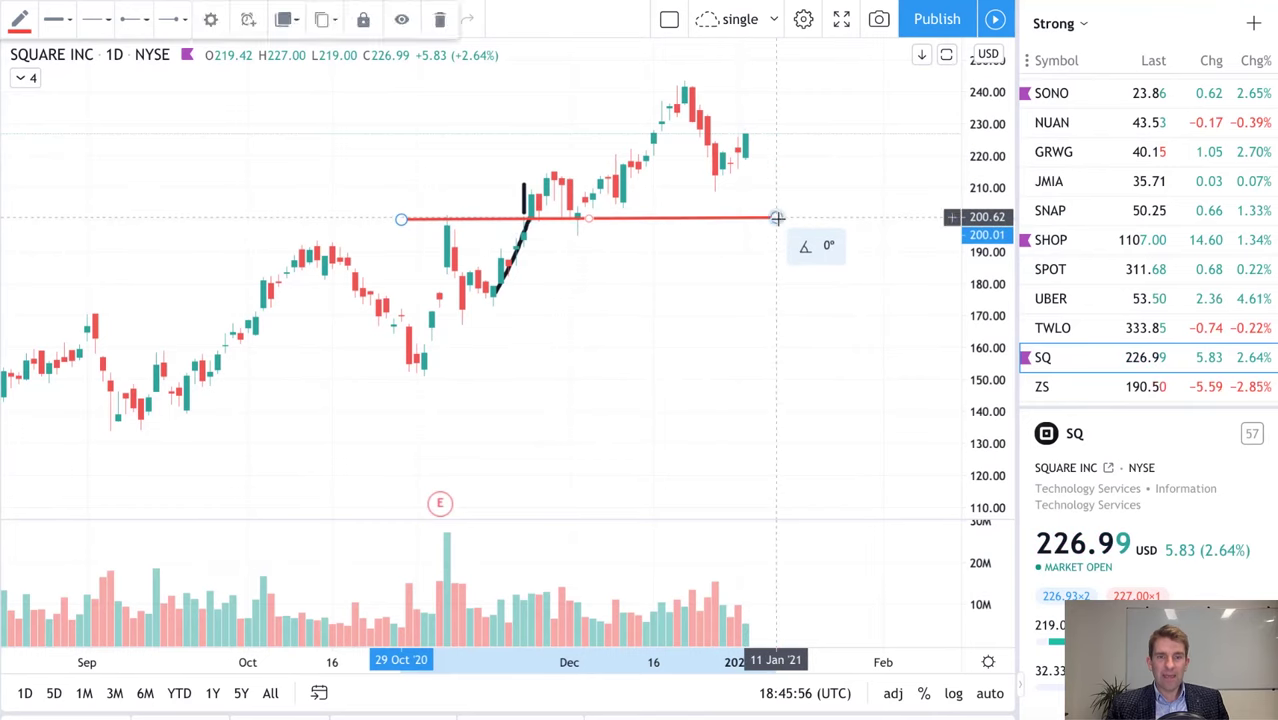
left_click(778, 218)
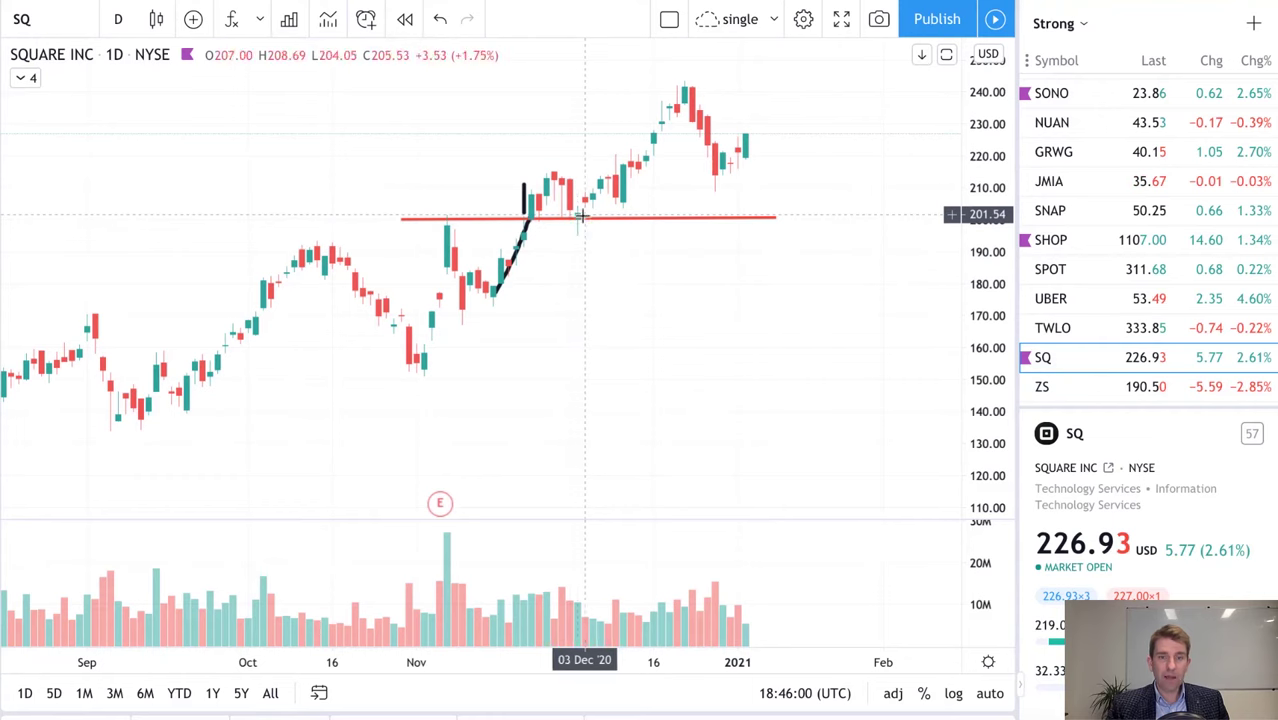
Step: Stretch SQ's price scale vertically and briefly open the cursor style options
scroll(602, 308, "up", 1)
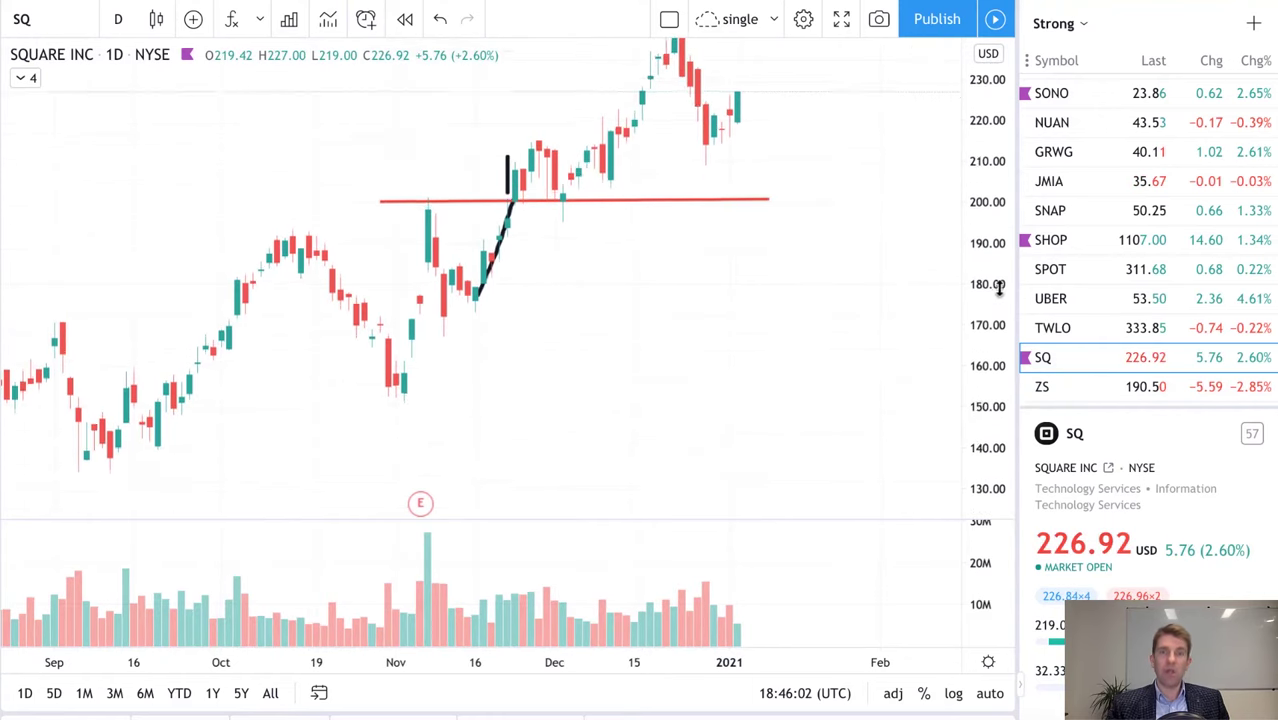
left_click_drag(998, 287, 998, 250)
left_click(20, 63)
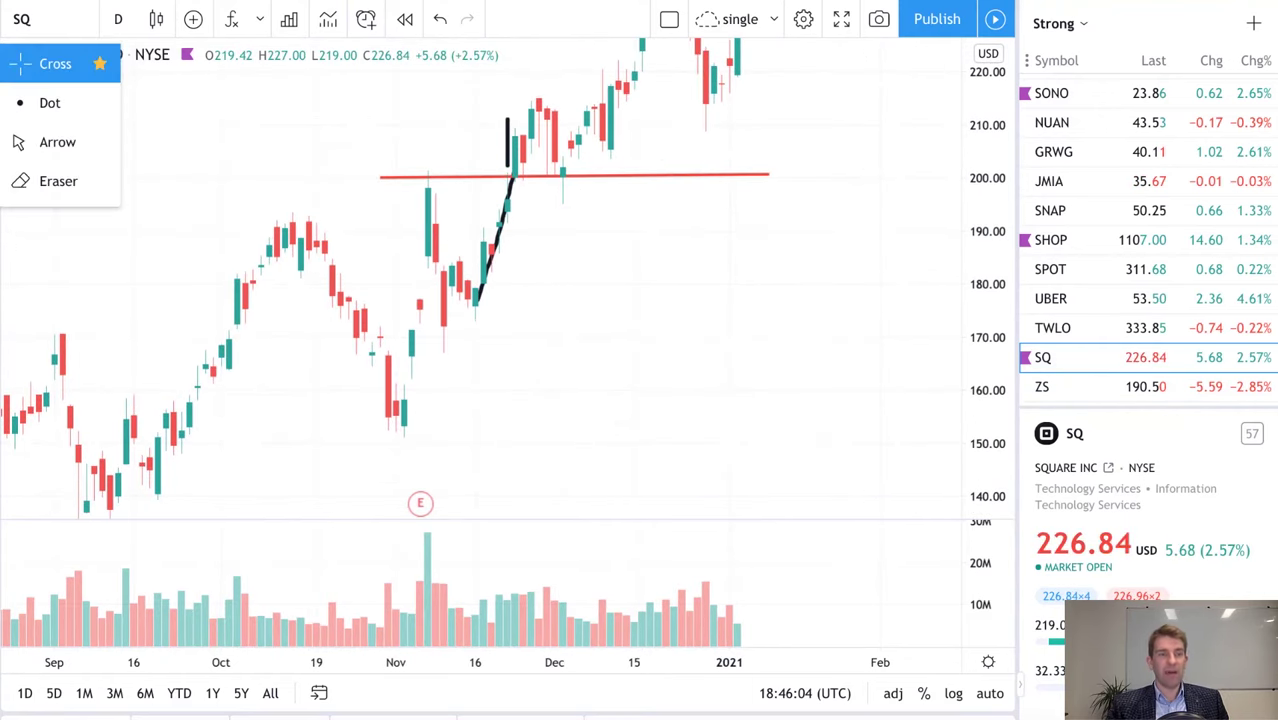
left_click(3, 66)
scroll(707, 365, "up", 3)
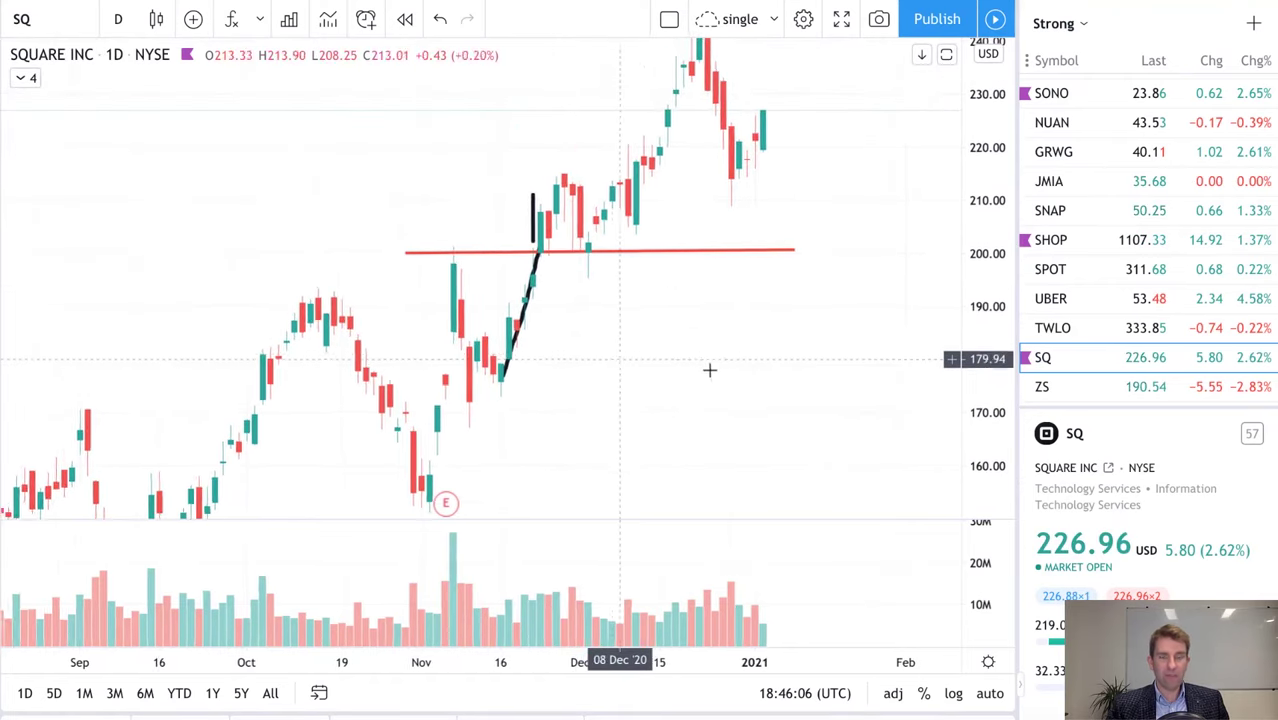
Step: Sketch a steep freehand run-up ending in a choppy, wavy top above SQ's October candles
scroll(548, 317, "up", 3)
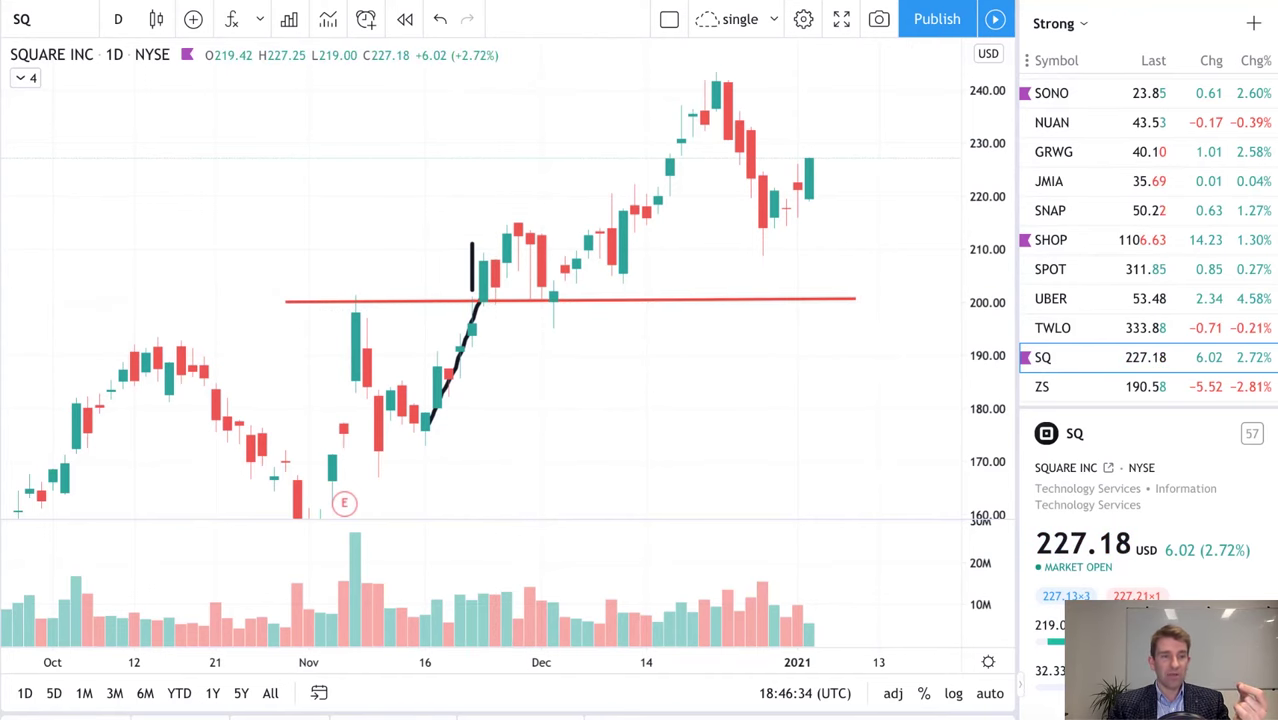
mouse_move(114, 294)
left_mouse_down()
mouse_move(180, 106)
mouse_move(195, 153)
mouse_move(206, 107)
mouse_move(224, 152)
mouse_move(251, 142)
mouse_move(257, 168)
left_mouse_up()
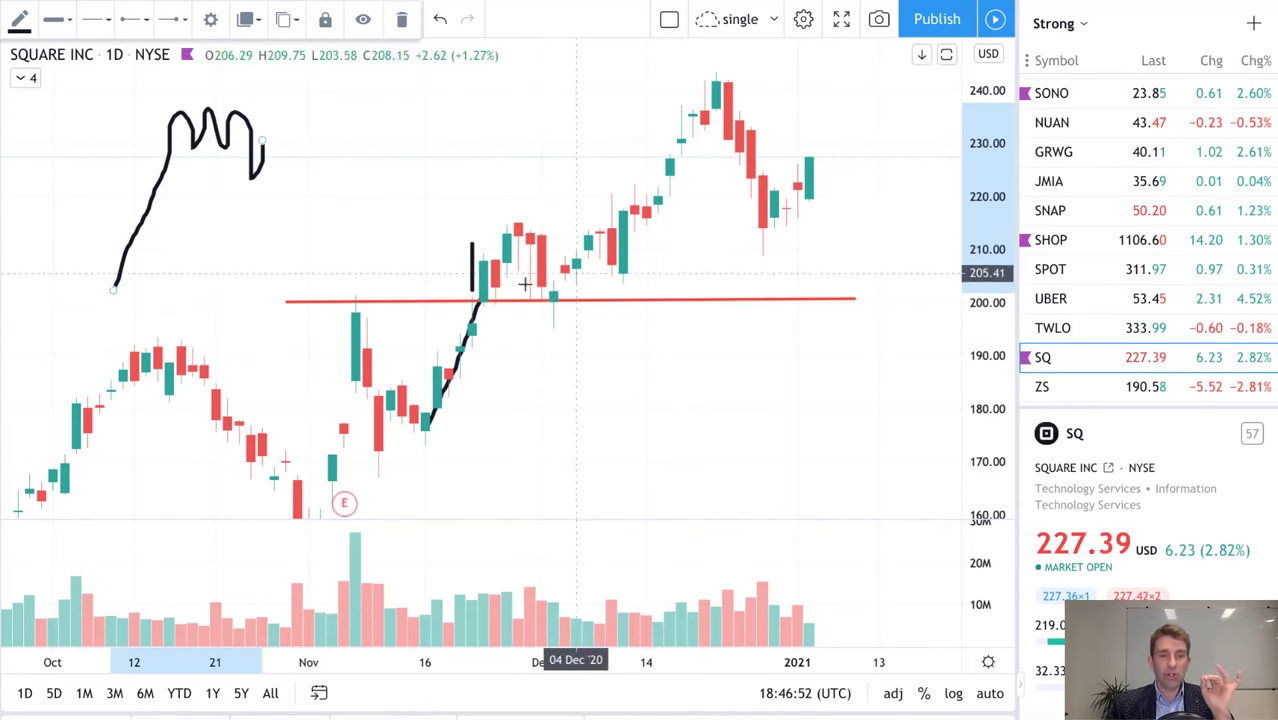
Step: Add a full-width horizontal line at about 200.80 on the SQ chart
left_click(55, 19)
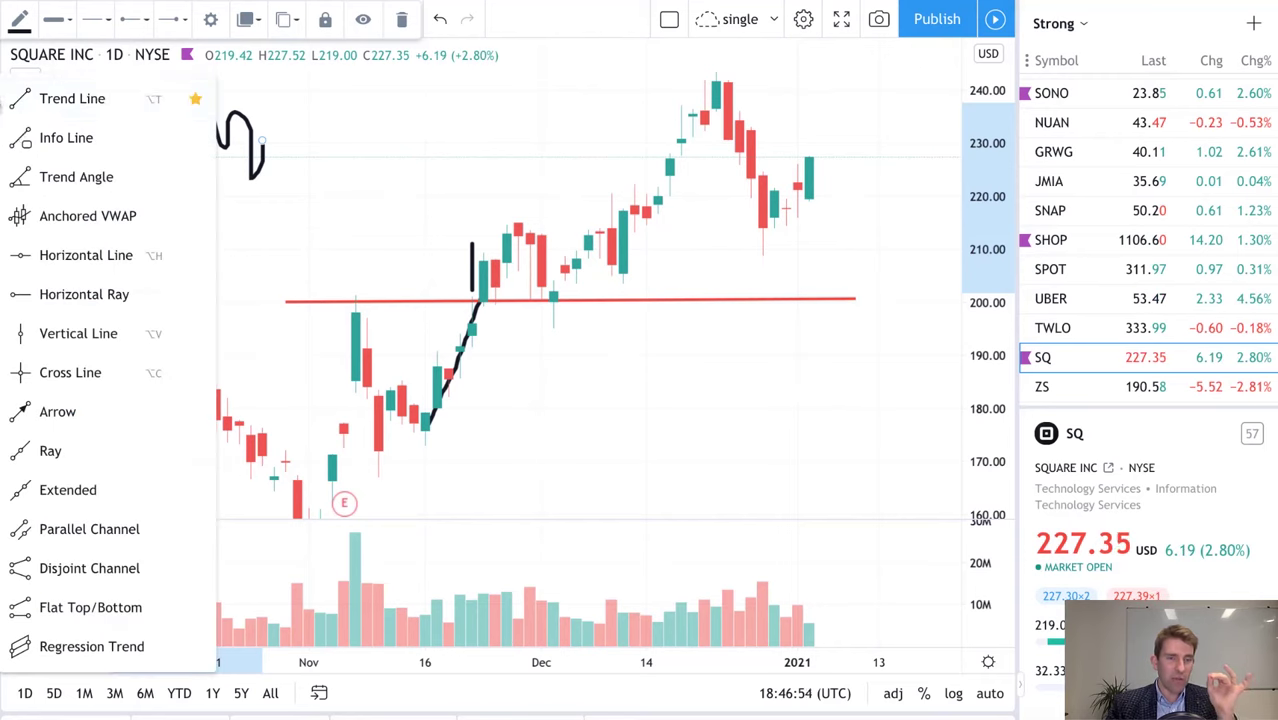
left_click(57, 251)
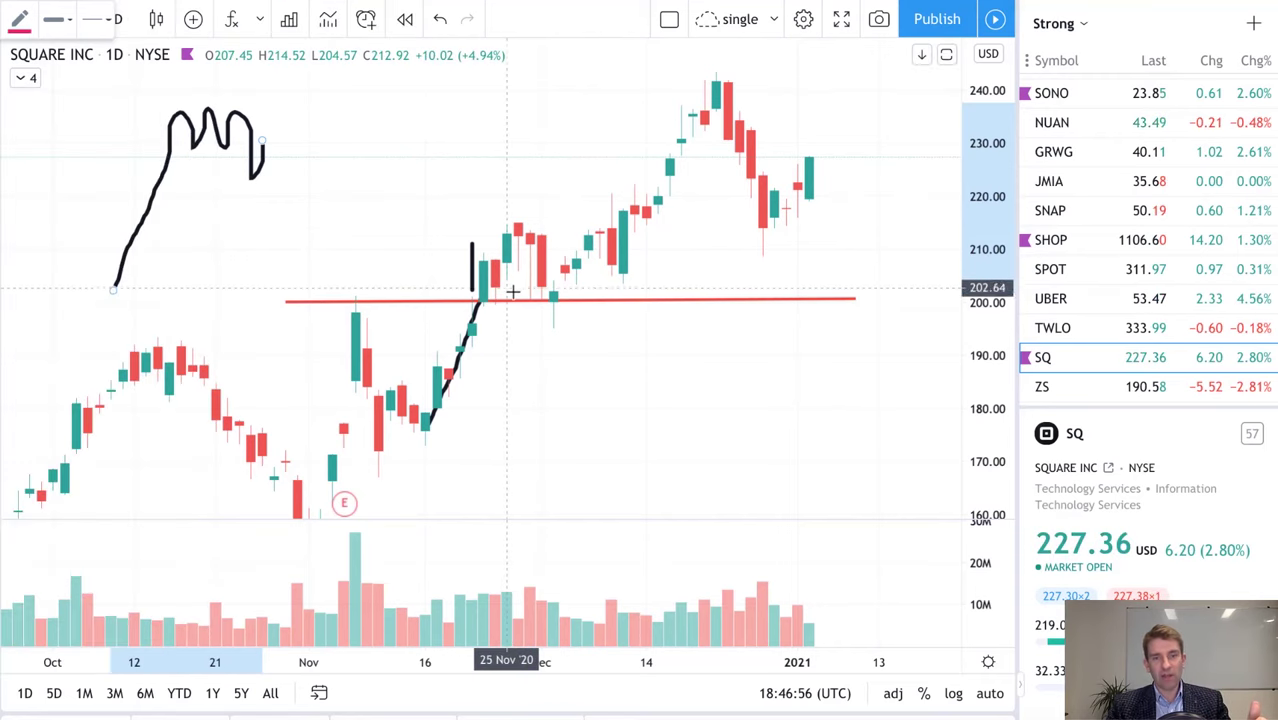
left_click(515, 292)
left_click(558, 318)
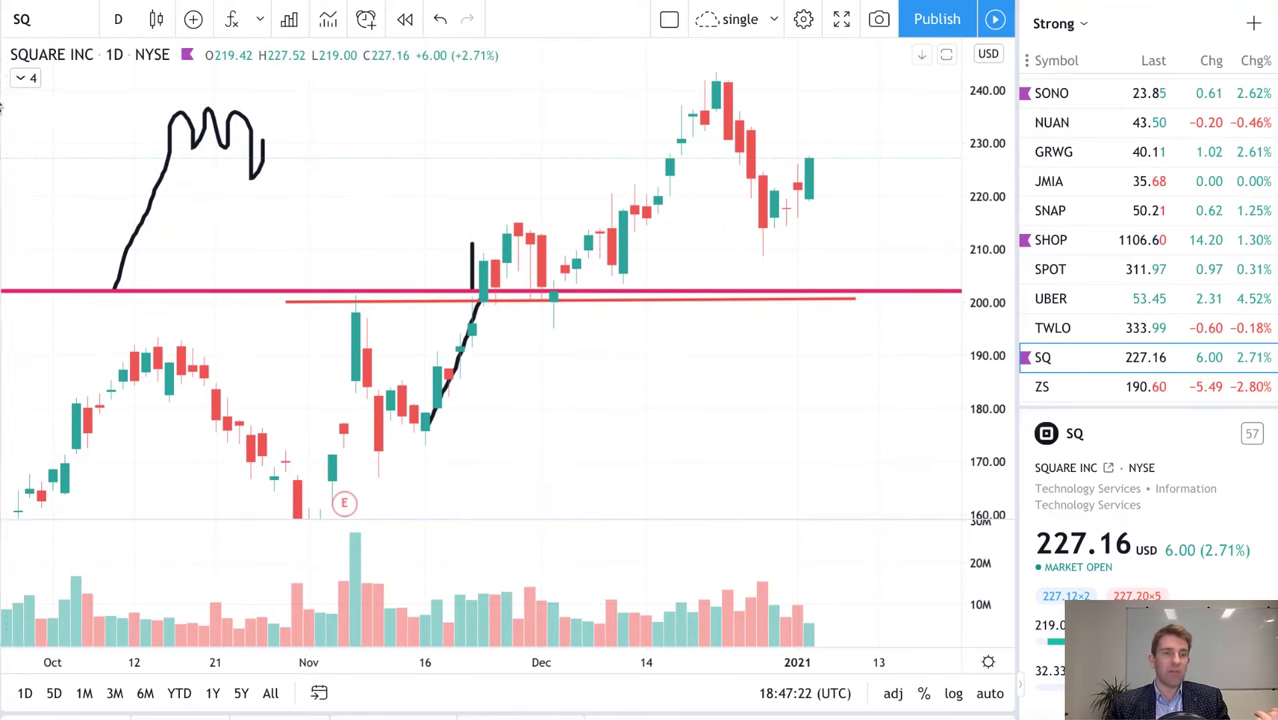
Step: Draw a steep red trend line and move it onto the December rally from the 9 December low
left_click(3, 108)
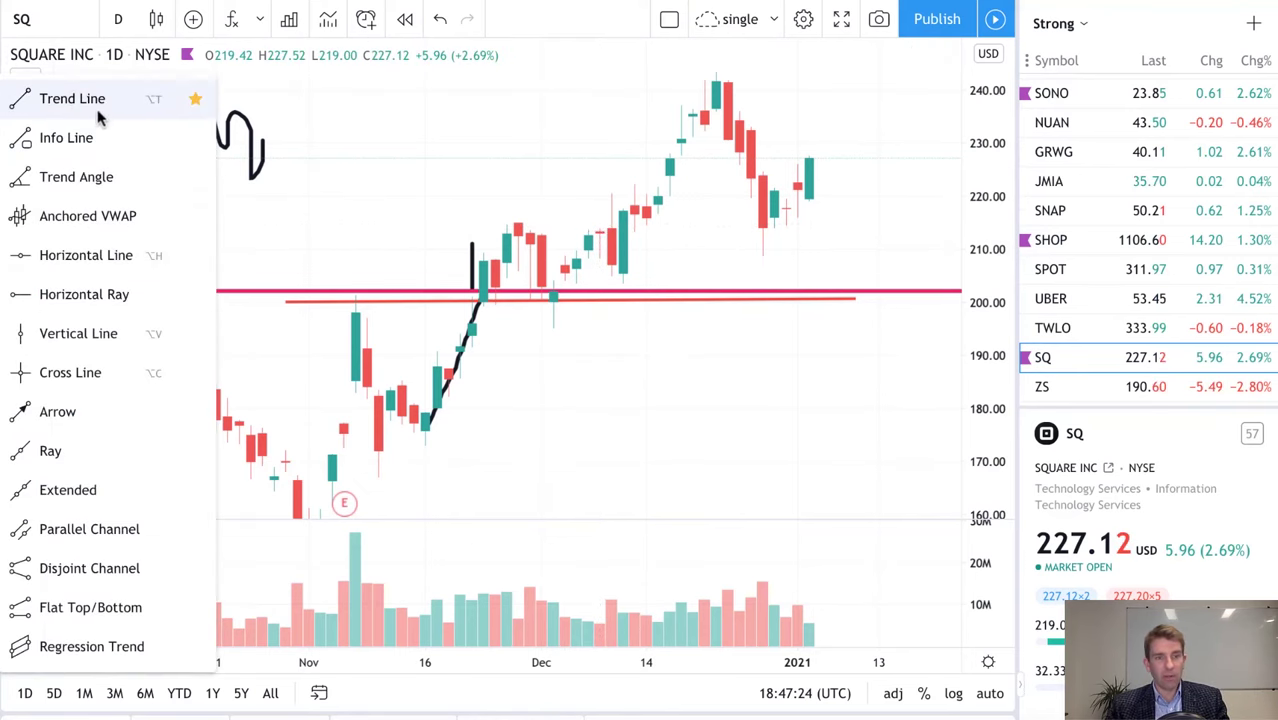
left_click(72, 100)
left_click(425, 430)
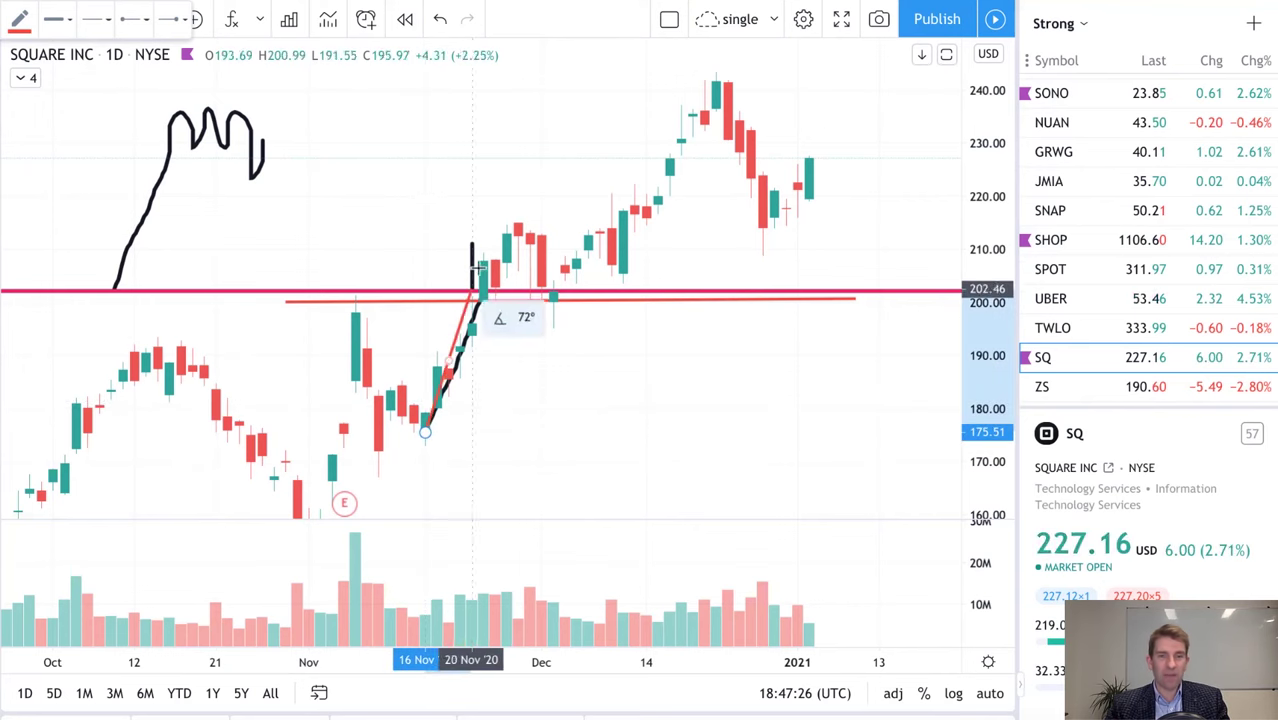
left_click(517, 215)
left_click_drag(476, 333, 668, 124)
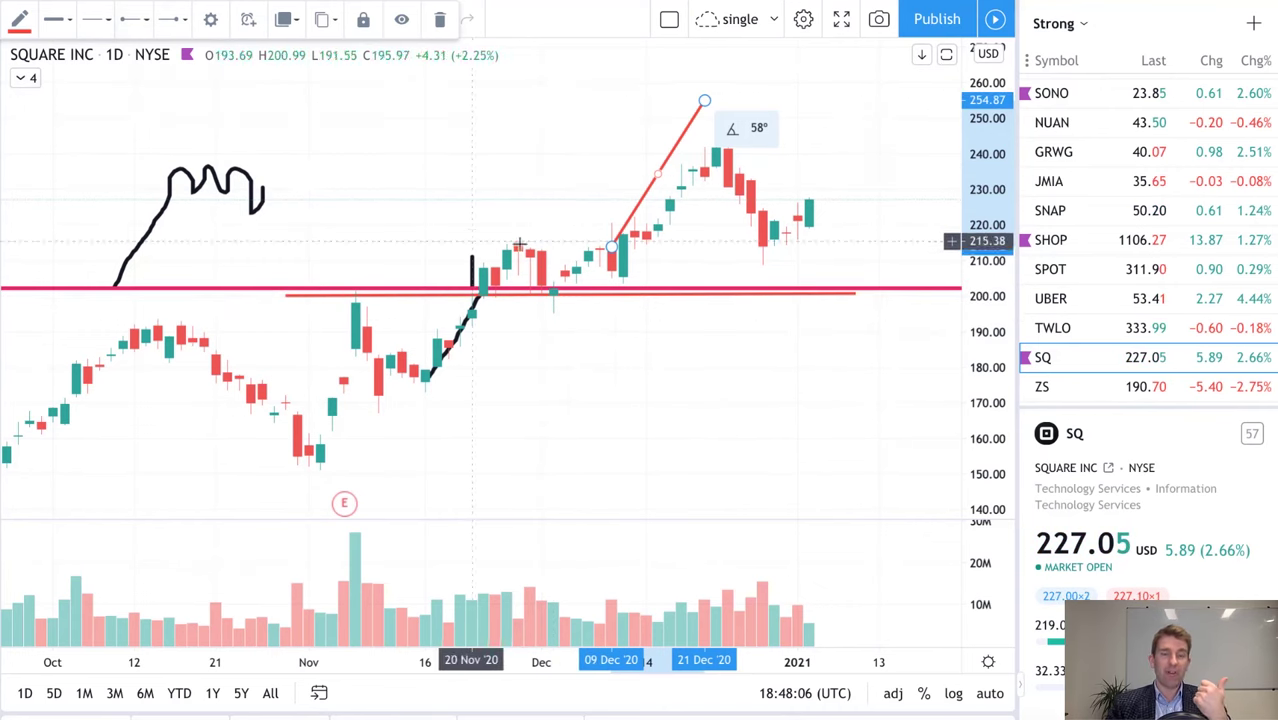
Step: Draw a trend line near 235 from early November to early December, then level it
left_click(229, 96)
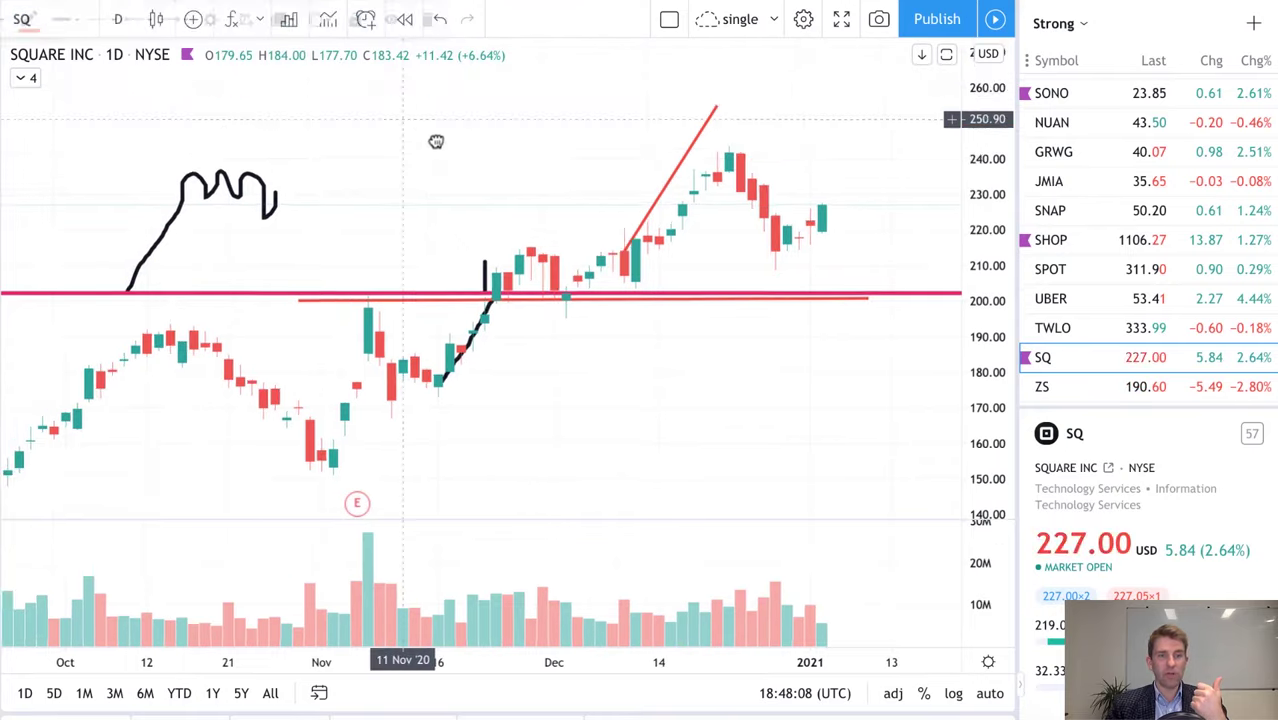
scroll(425, 130, "left", 2)
key("alt+t")
left_click(405, 101)
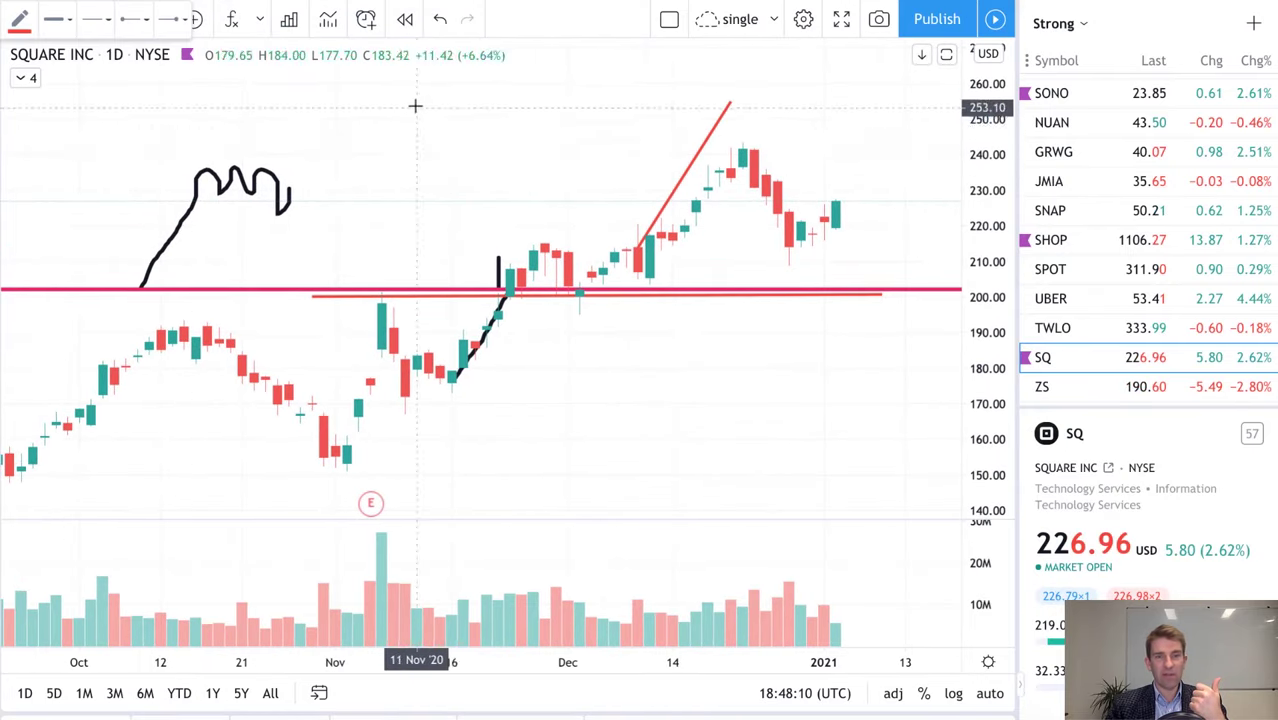
left_click(568, 173)
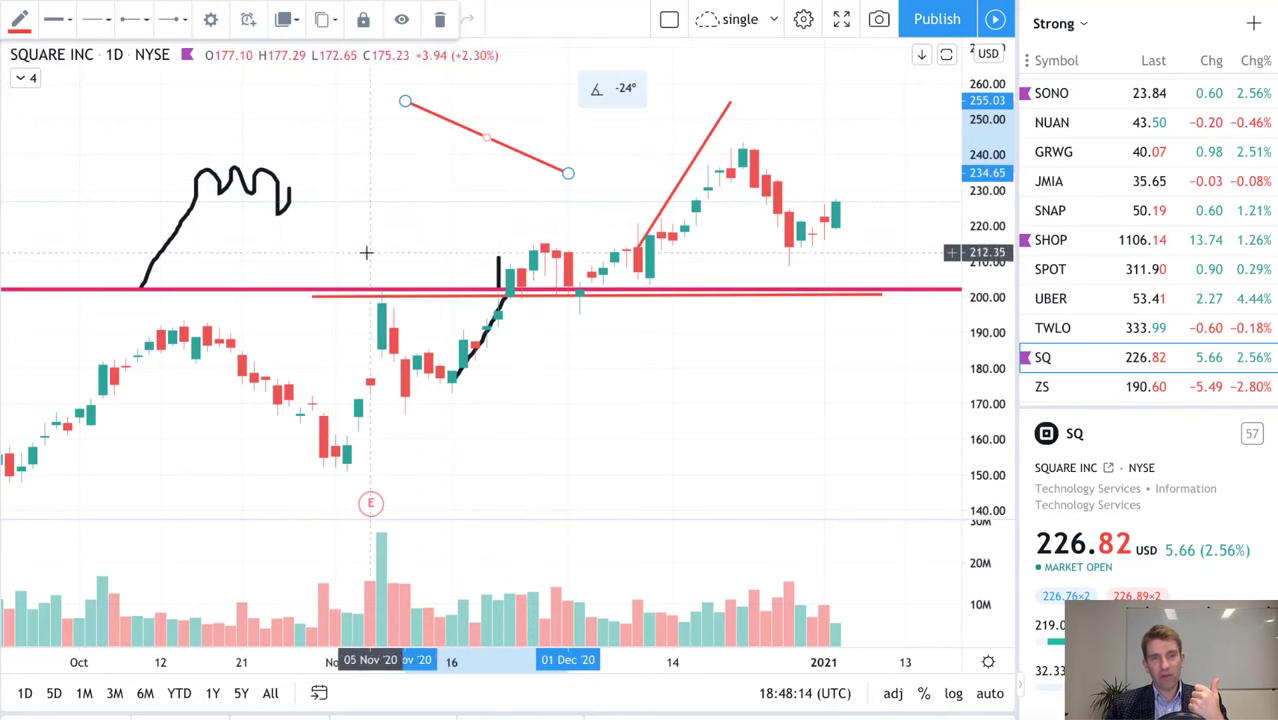
left_click_drag(405, 104, 393, 172)
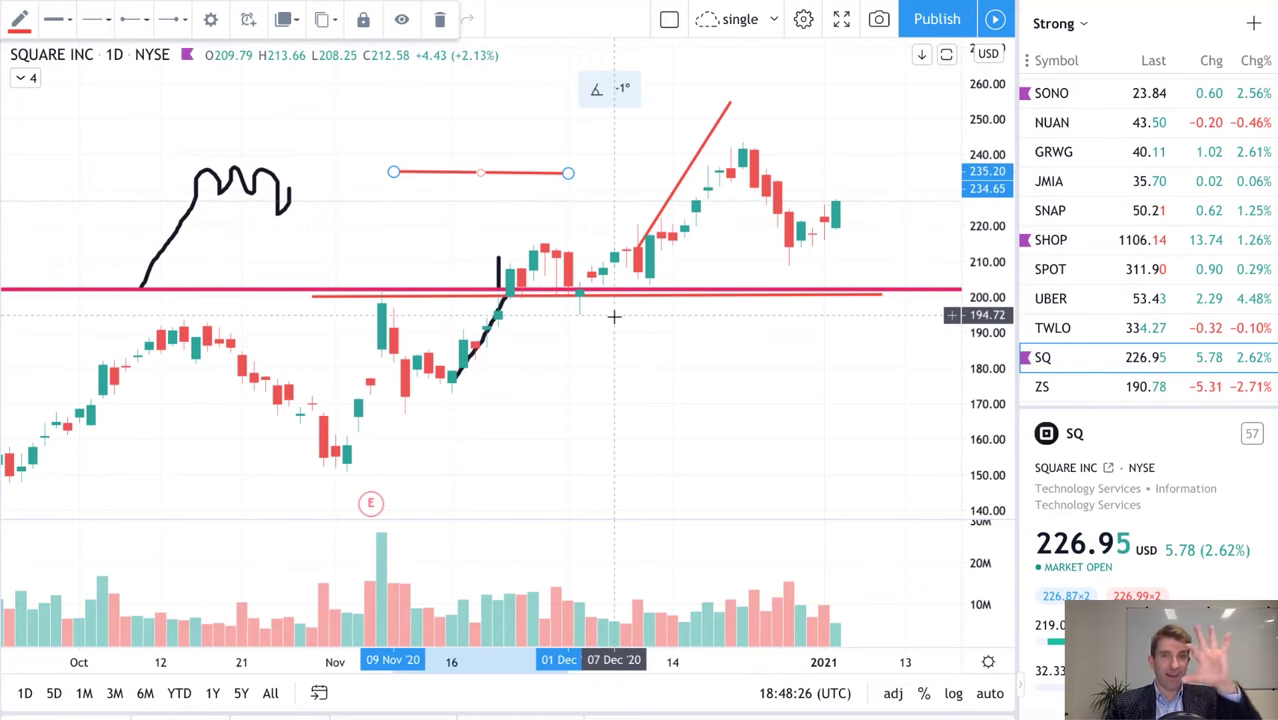
Step: Switch the chart from SQ to FEYE via the watchlist
scroll(1175, 190, "down", 5)
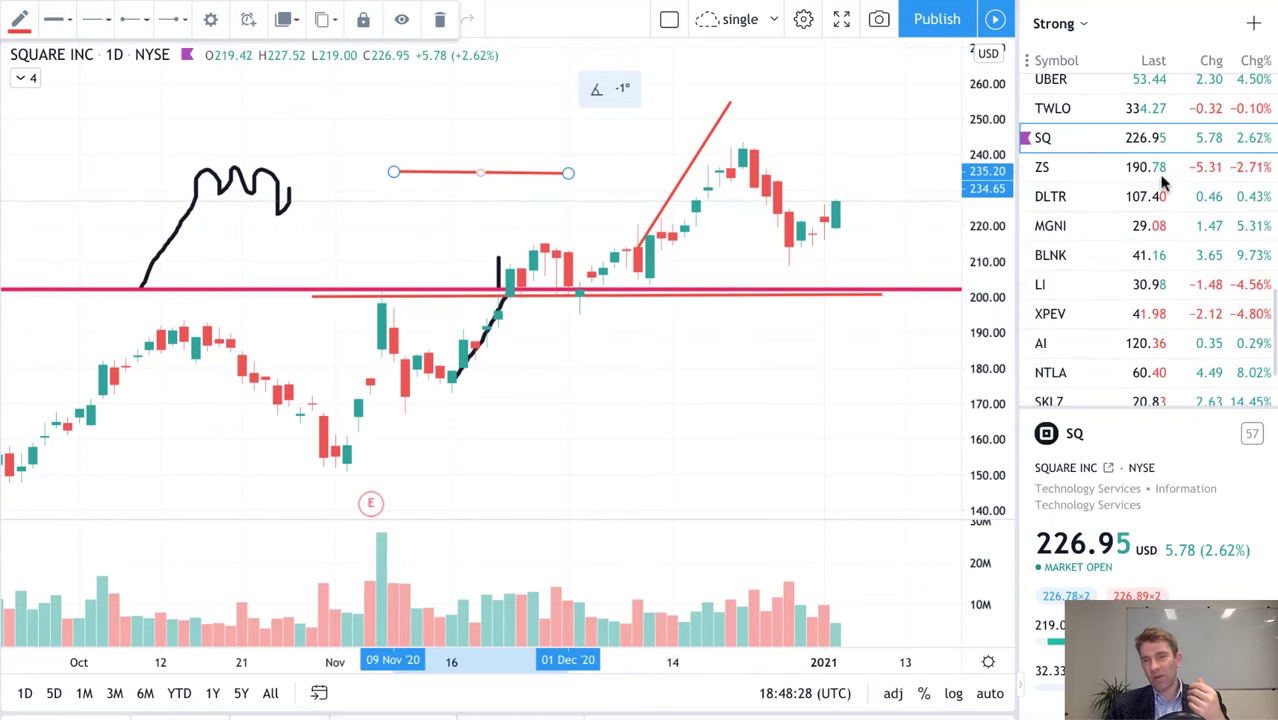
scroll(1150, 235, "down", 1)
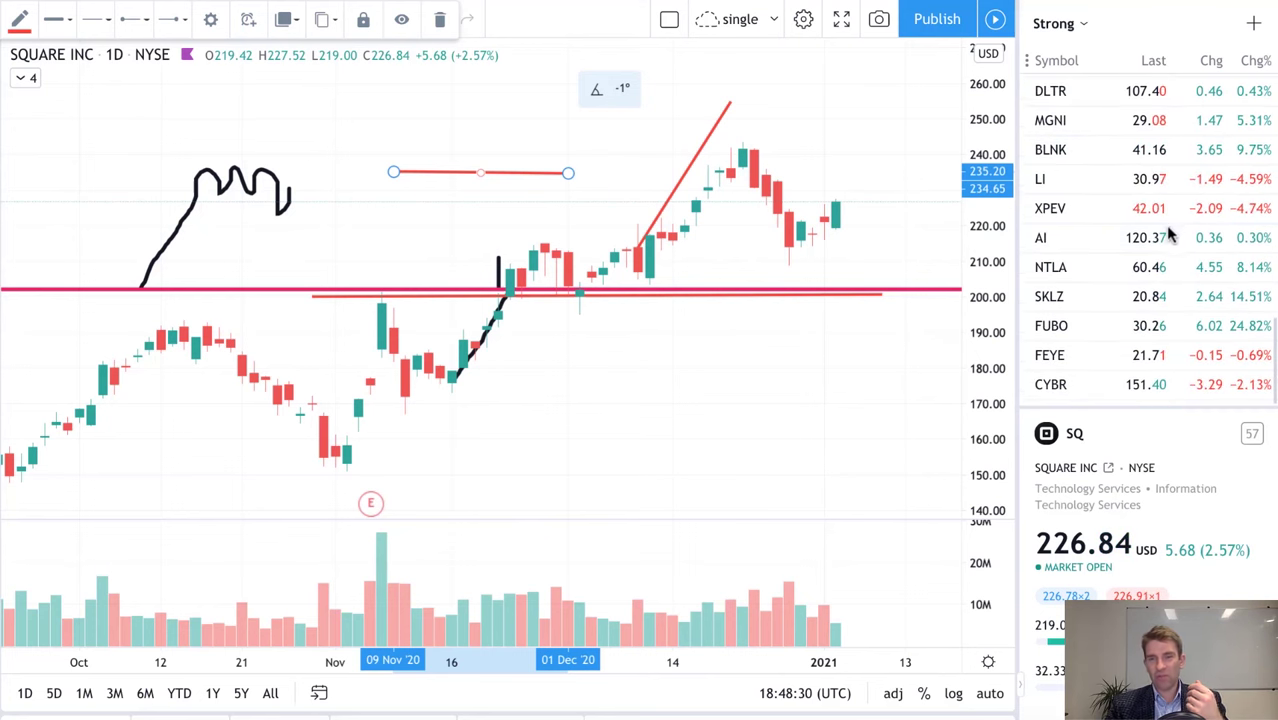
left_click(1136, 364)
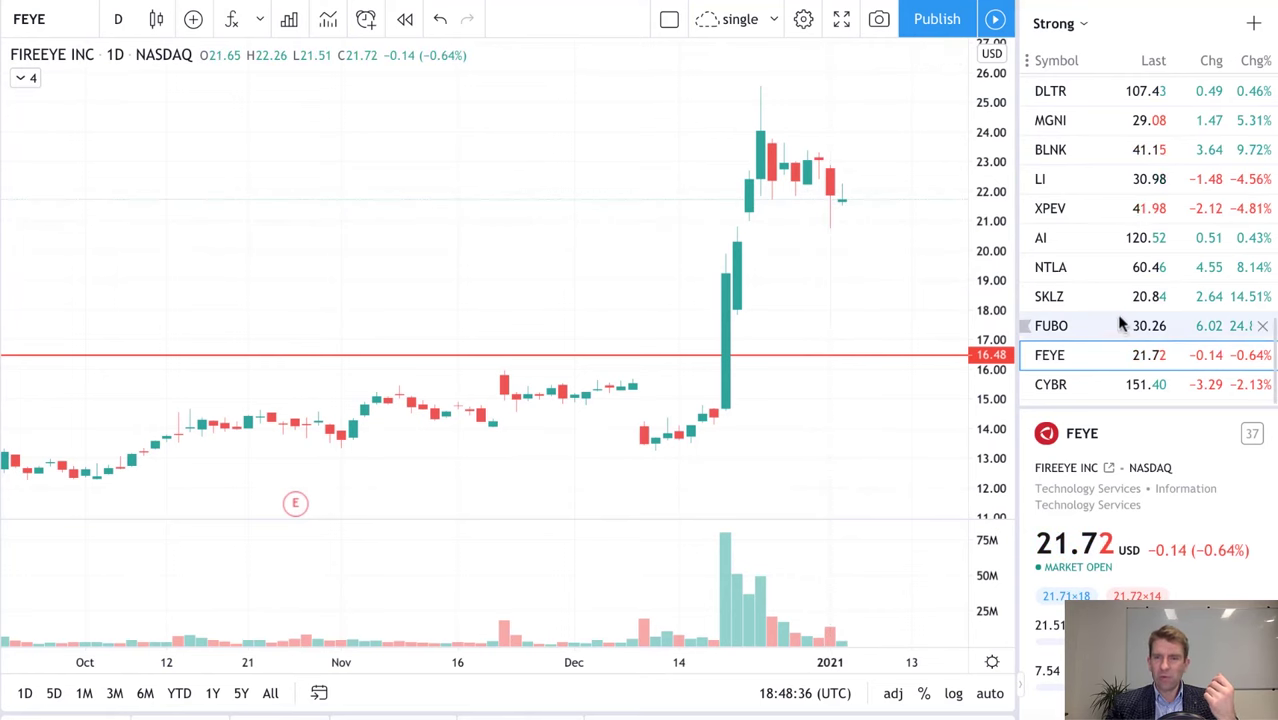
scroll(1120, 300, "up", 10)
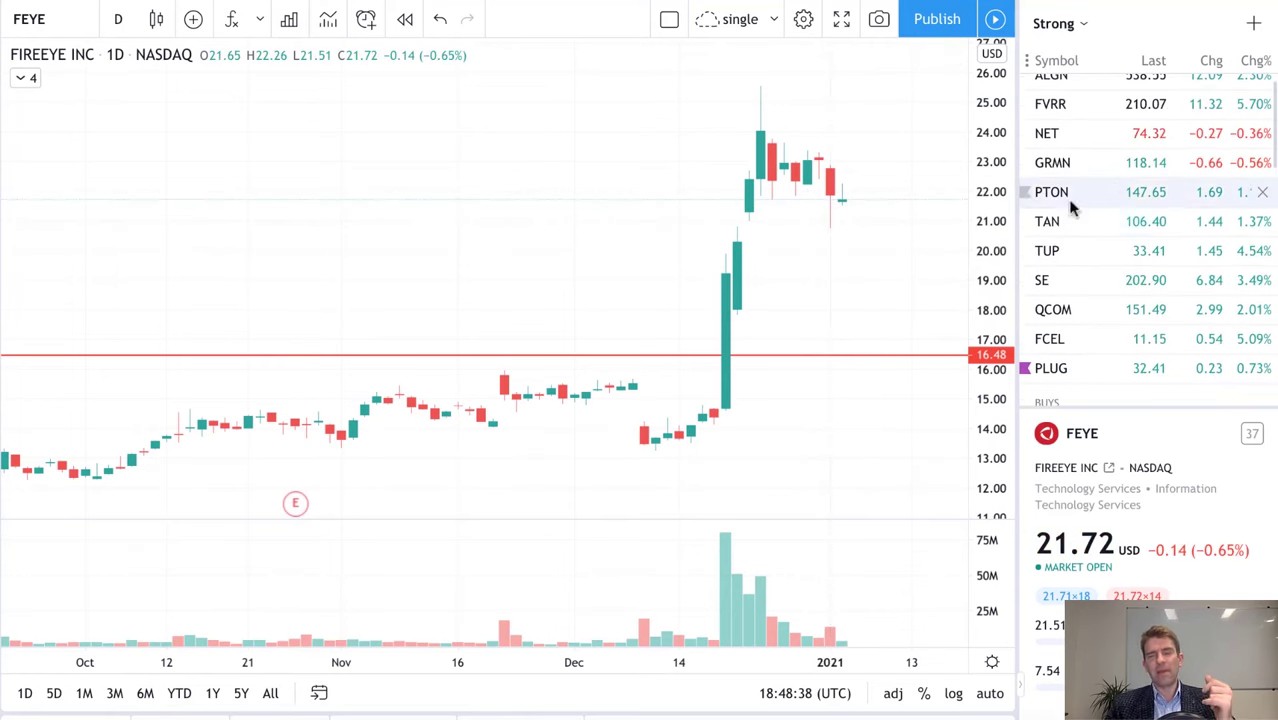